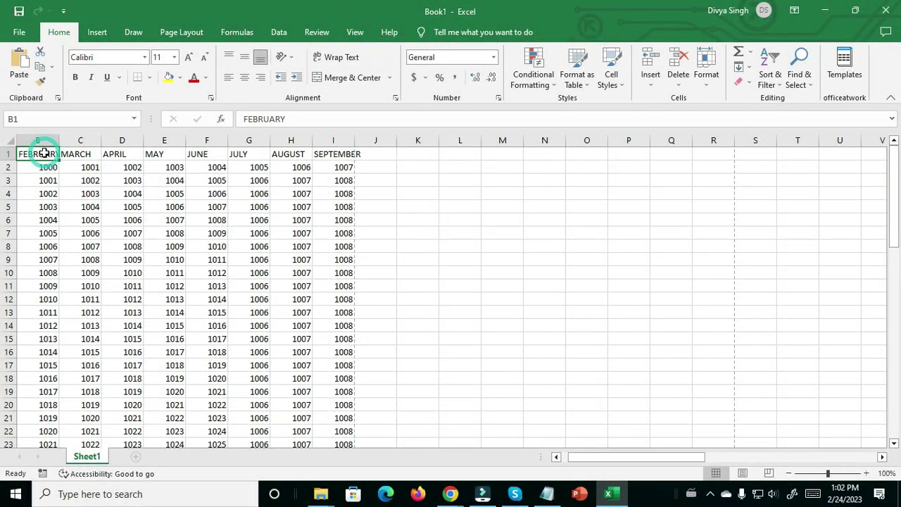
Select the monthly data from FEBRUARY downward, return to cell B1, and show the View ribbon
mouse_move(43, 152)
mouse_down()
mouse_move(333, 162)
mouse_move(302, 401)
mouse_move(356, 463)
mouse_move(306, 394)
mouse_move(217, 346)
mouse_move(212, 297)
mouse_up()
click(213, 296)
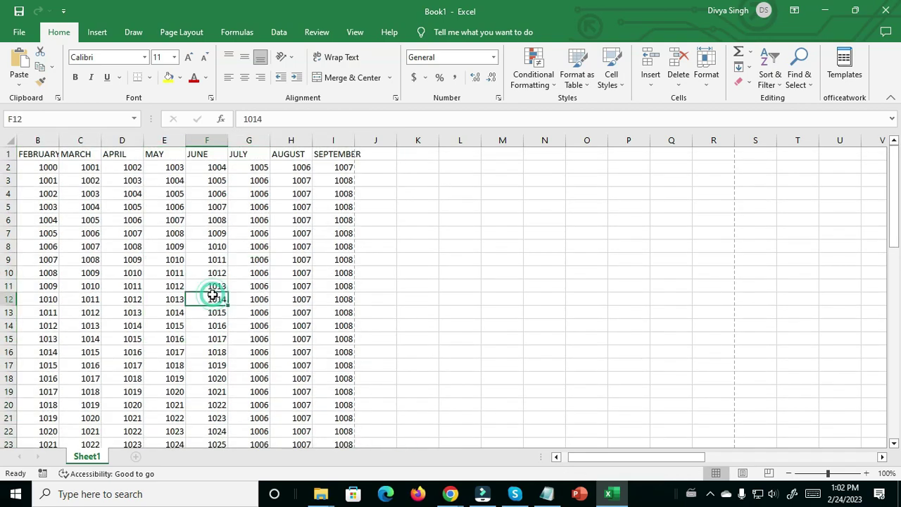
click(34, 154)
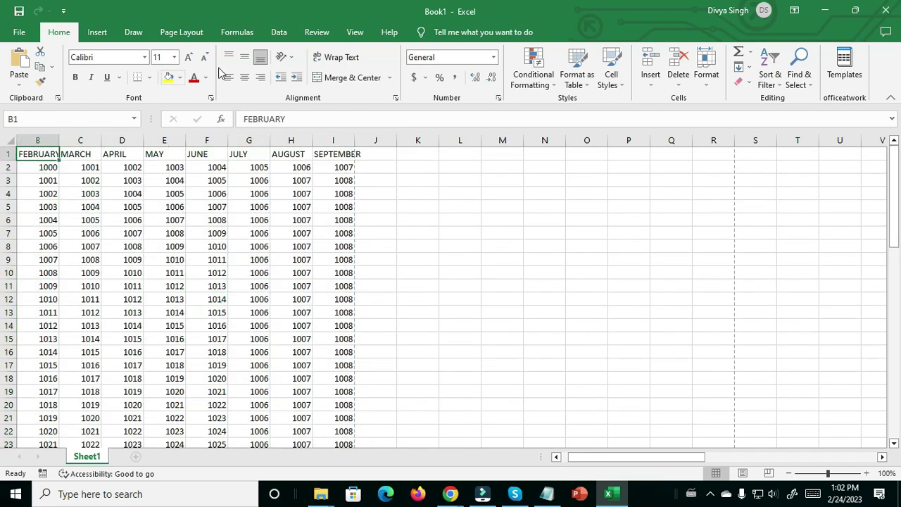
click(354, 33)
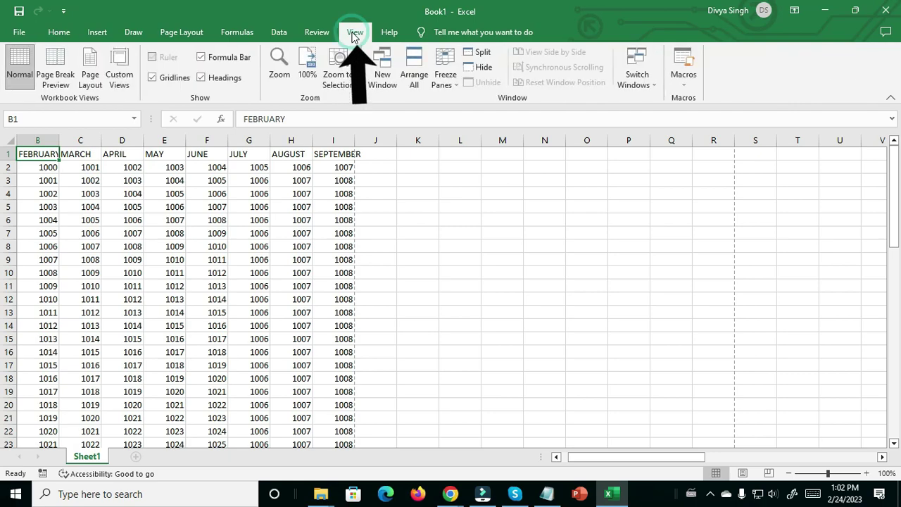
click(92, 83)
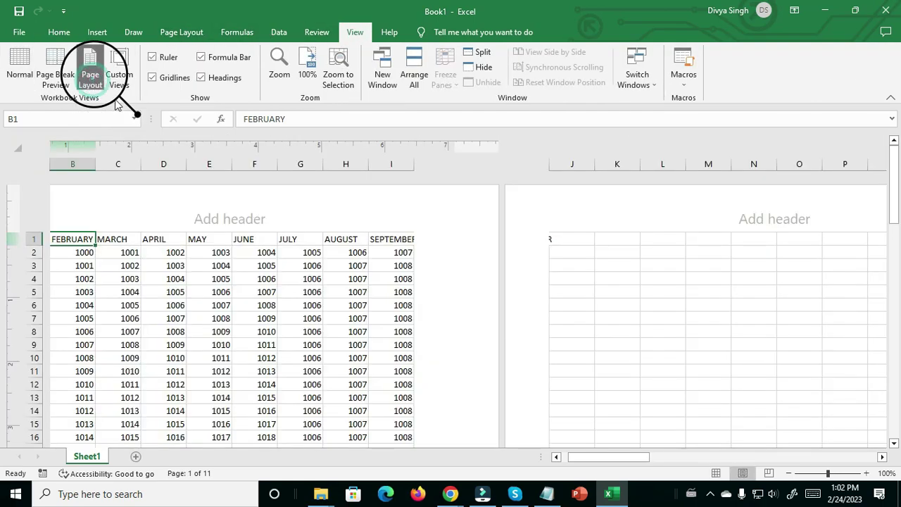
click(247, 223)
text(TECH)
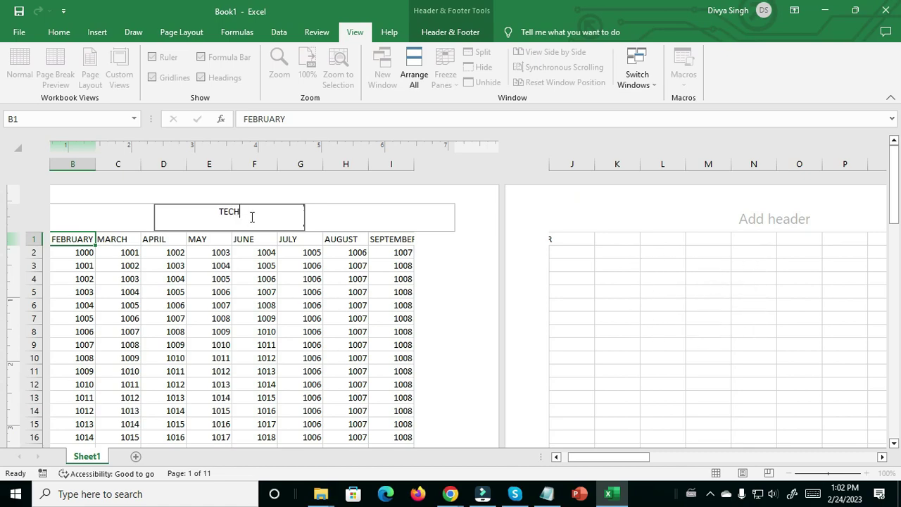
text(GITTE)
text(R)
click(204, 212)
text(@)
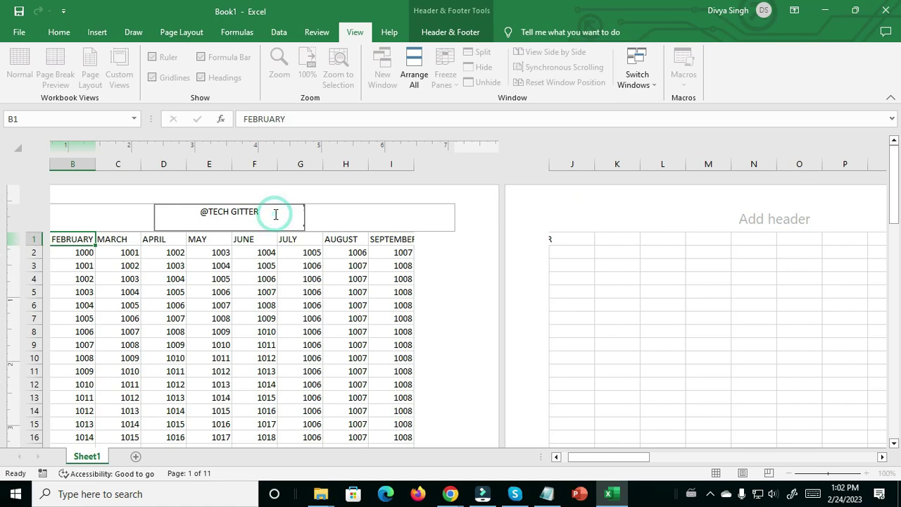
key(Return)
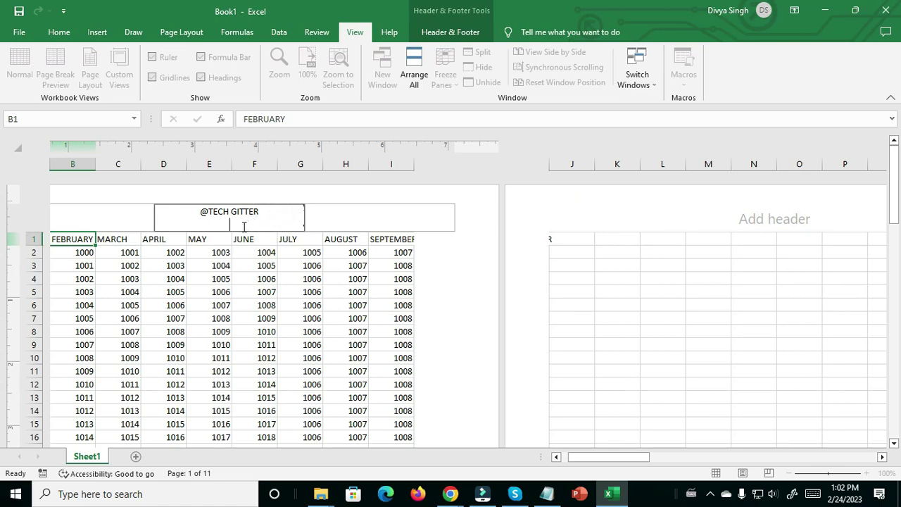
click(265, 211)
click(304, 213)
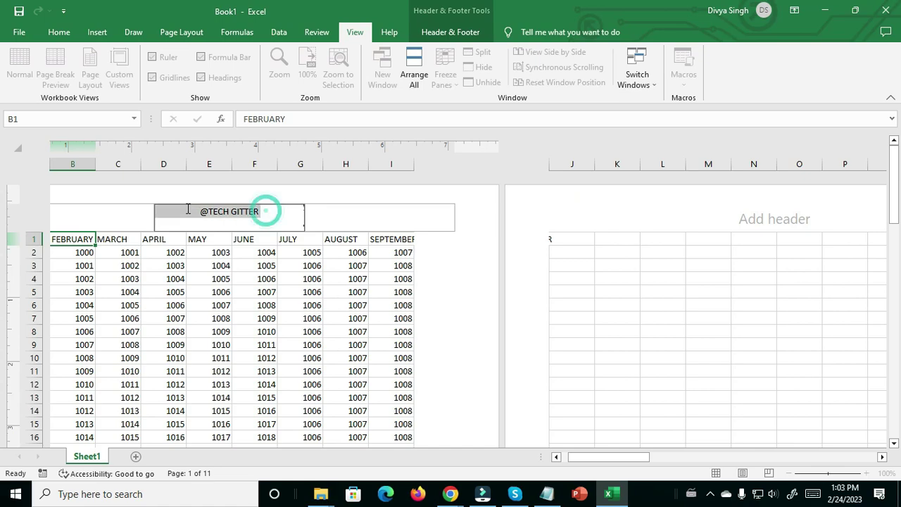
click(202, 212)
drag(201, 213, 270, 211)
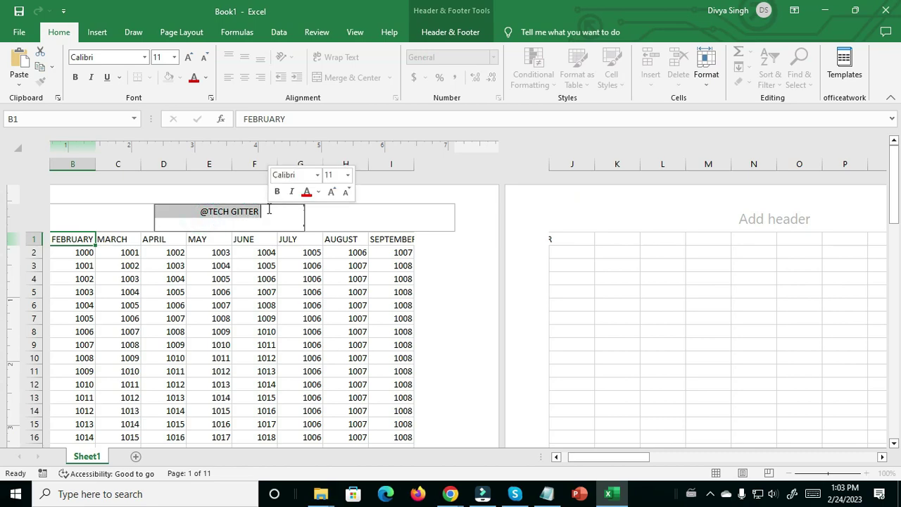
click(144, 57)
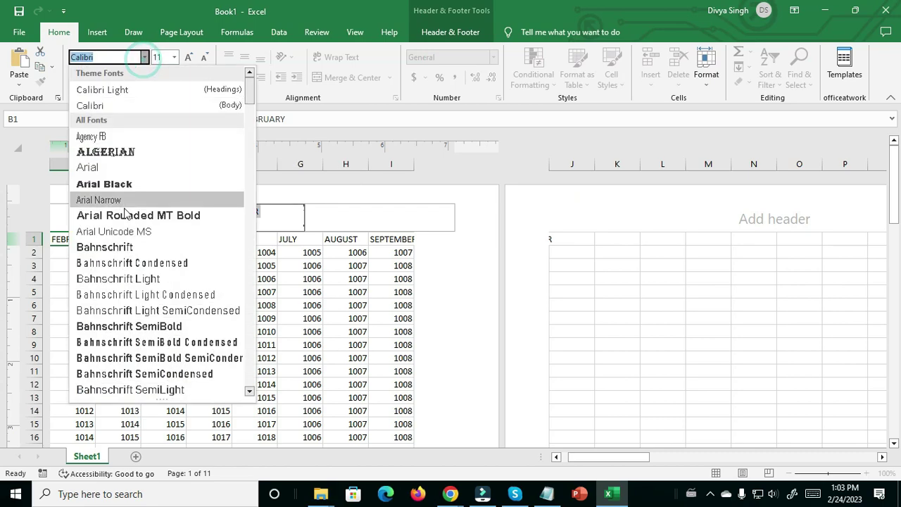
scroll(141, 327, down, 2)
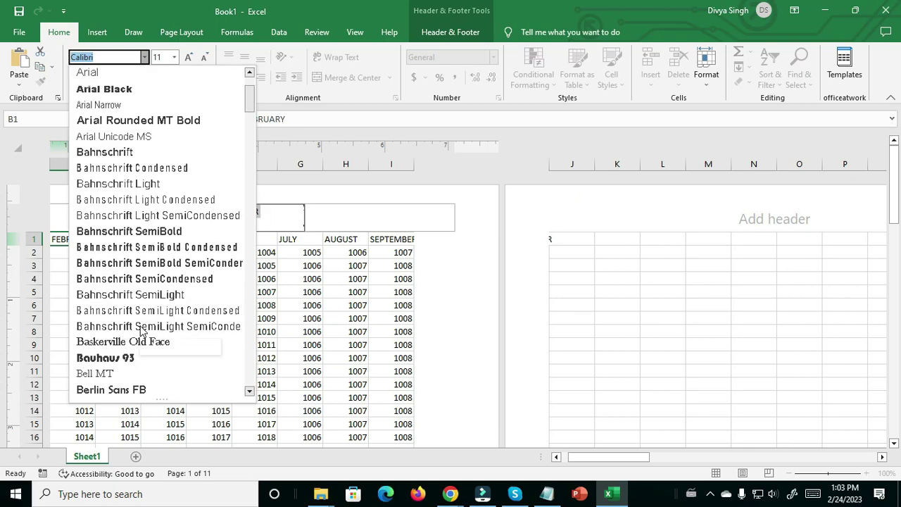
click(121, 364)
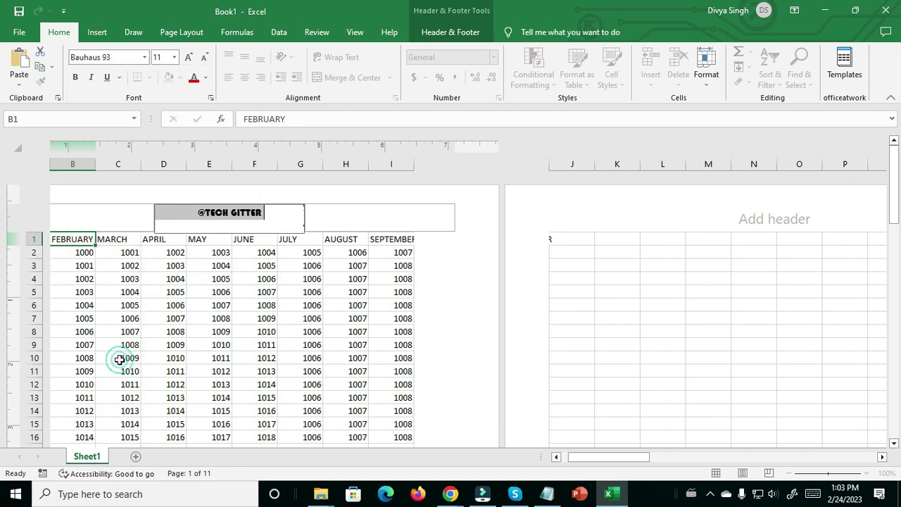
Colour the header text green
click(205, 78)
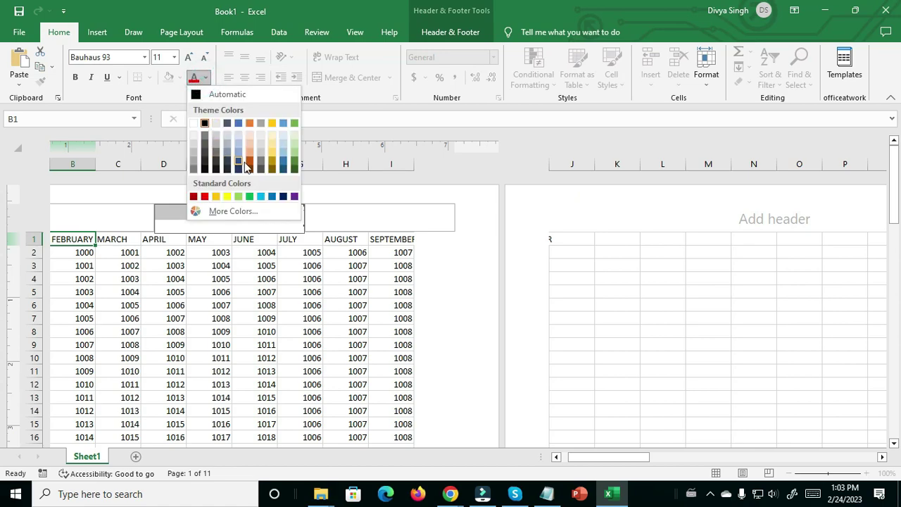
click(284, 162)
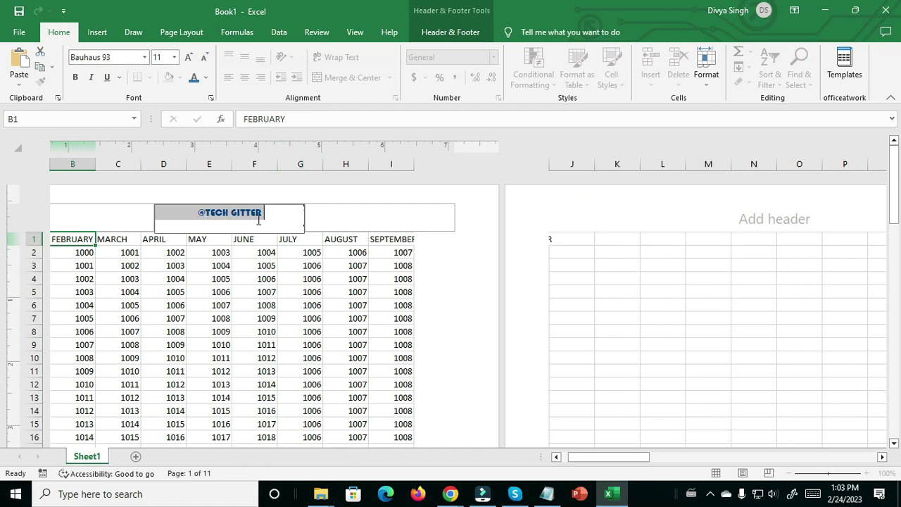
click(204, 77)
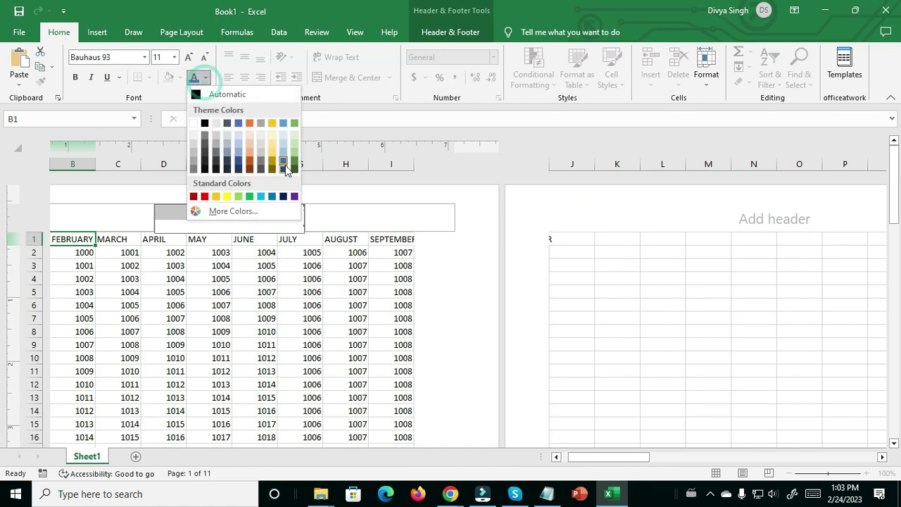
click(294, 166)
click(281, 223)
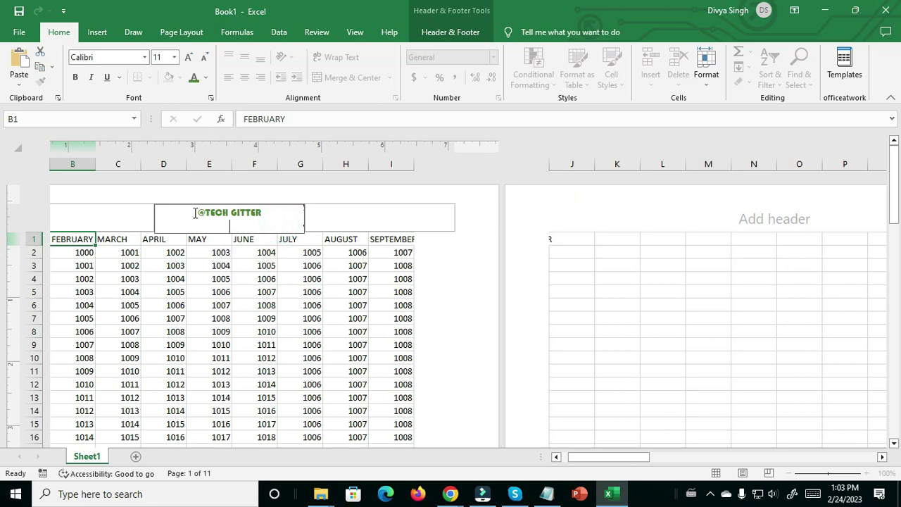
Set the header text to size 28 and add blank lines before '@' to lower it
click(173, 57)
click(158, 222)
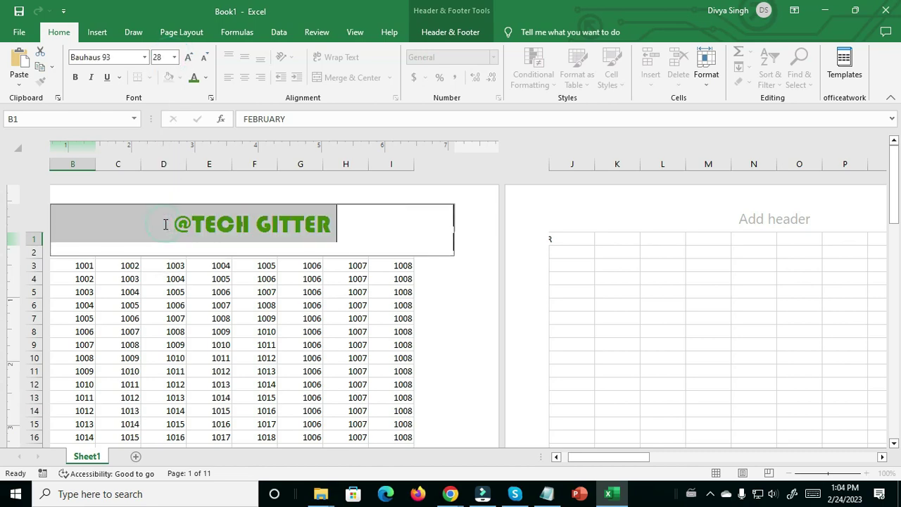
click(163, 224)
click(164, 225)
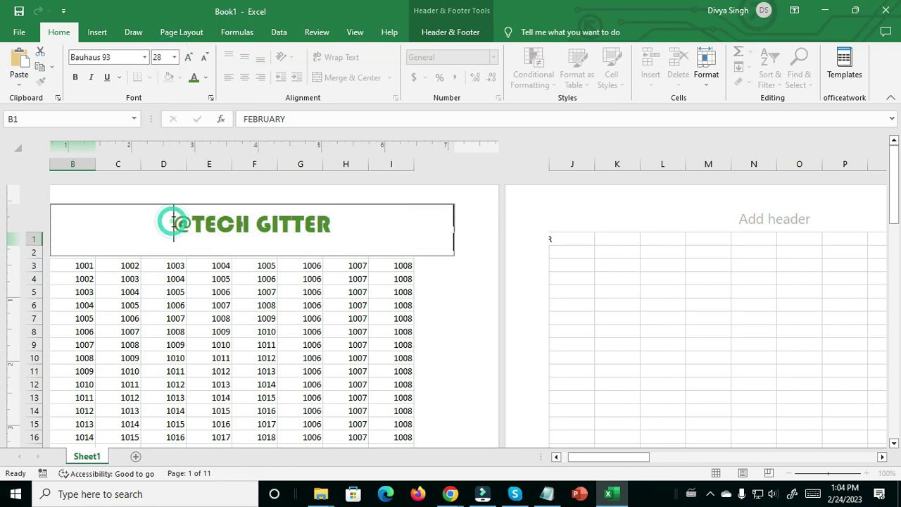
key(Return)
key(Return)
key(Return)
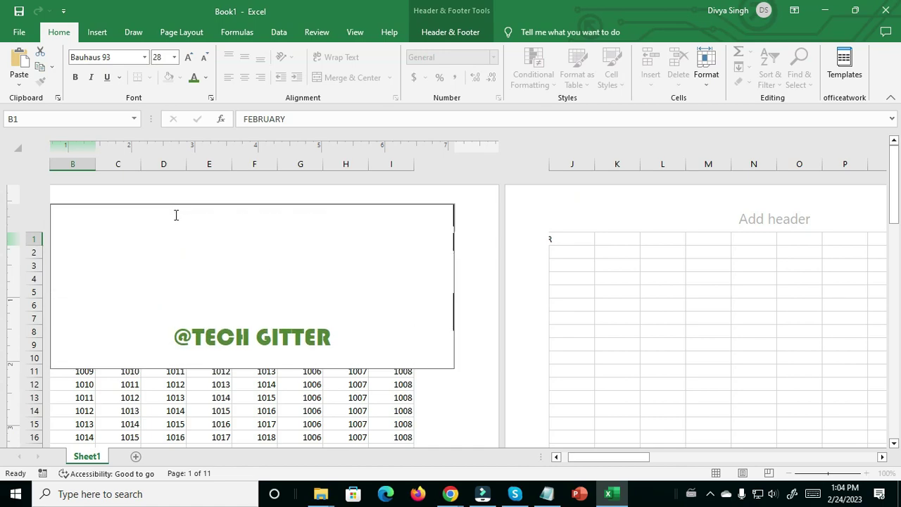
key(Return)
key(Return)
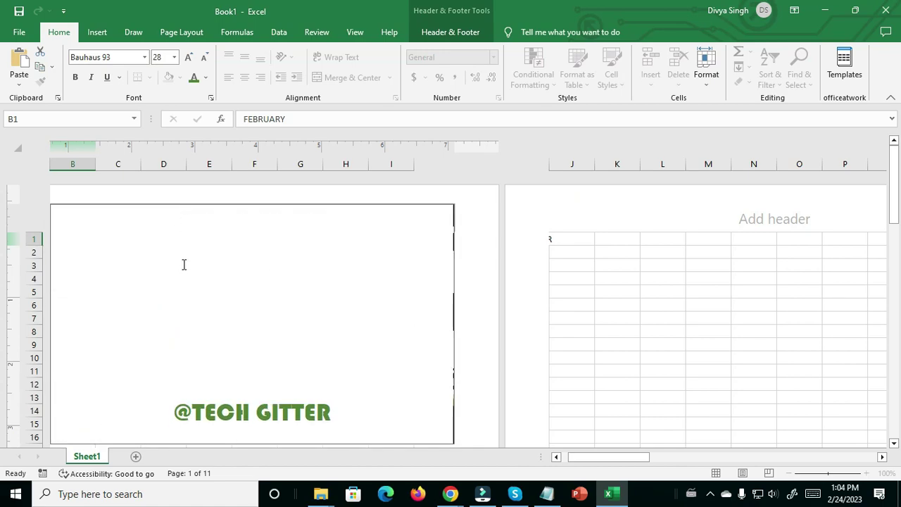
click(183, 264)
click(352, 394)
key(Return)
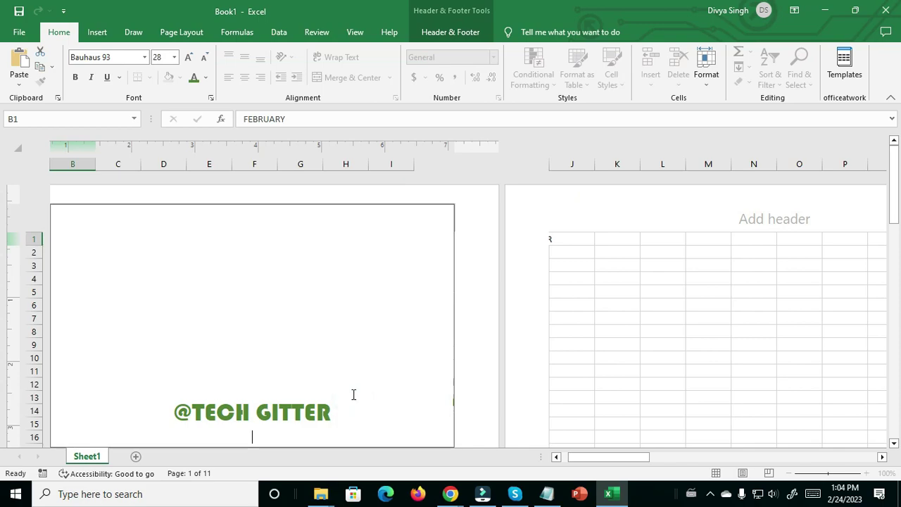
click(460, 383)
Check the watermark's position by selecting cells D13:H15 beneath the header text
scroll(302, 338, down, 1)
scroll(263, 356, down, 1)
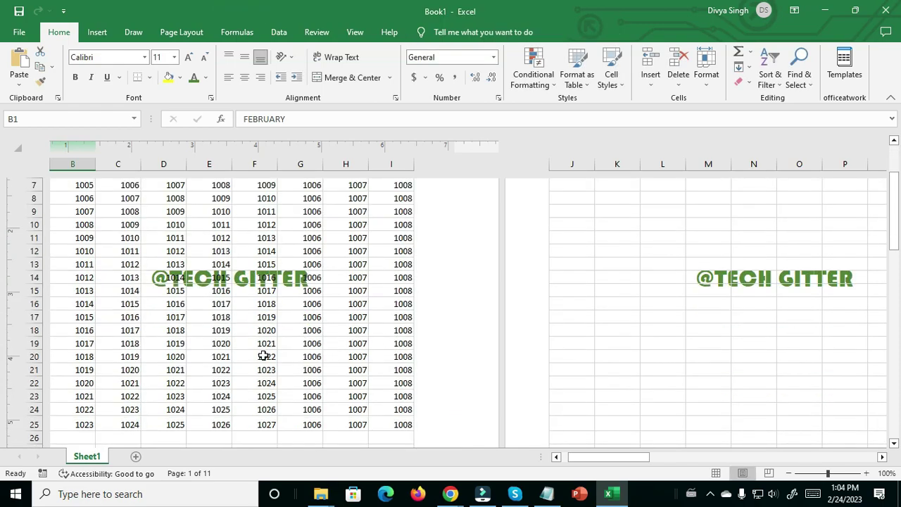
scroll(264, 356, up, 1)
click(248, 329)
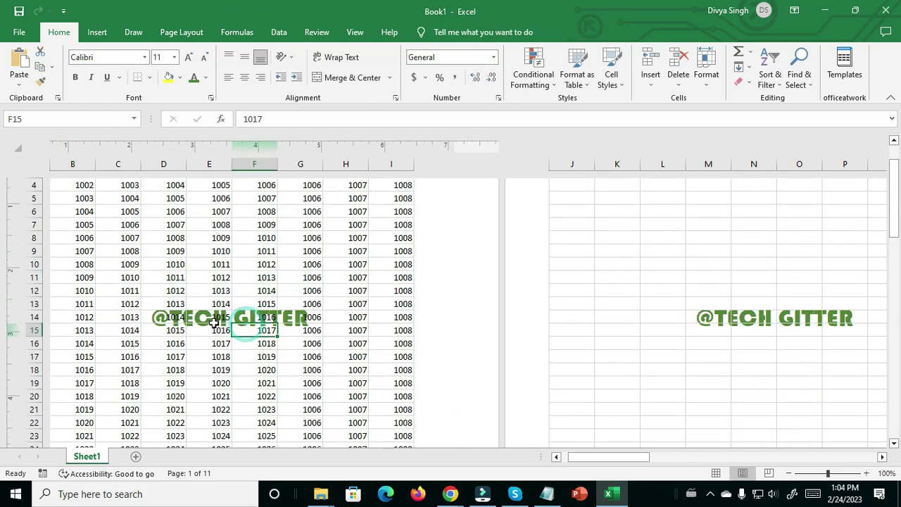
click(163, 317)
drag(144, 296, 360, 327)
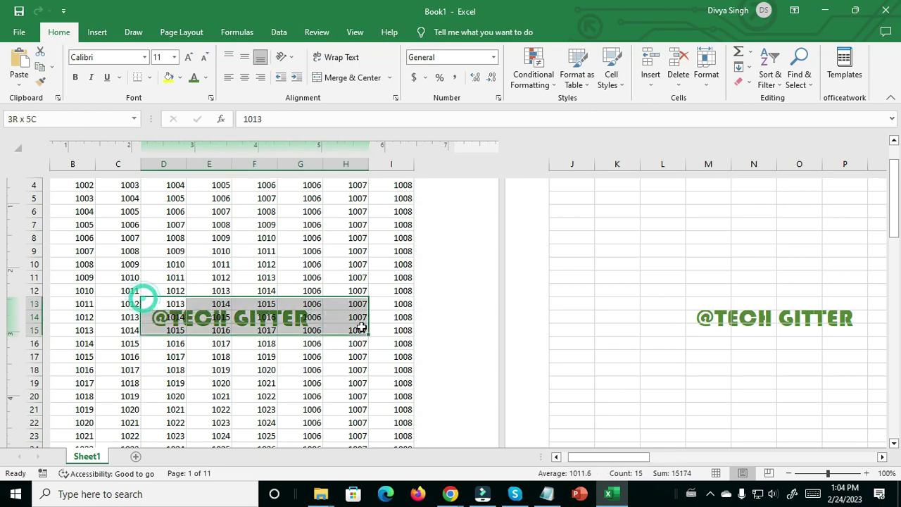
click(312, 330)
scroll(246, 343, up, 1)
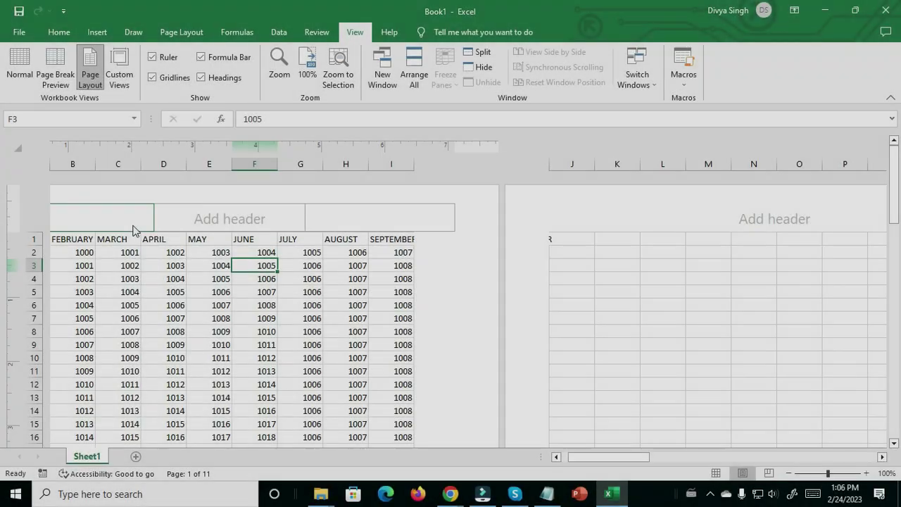
Place the insertion point in the centre section of the page header
click(129, 222)
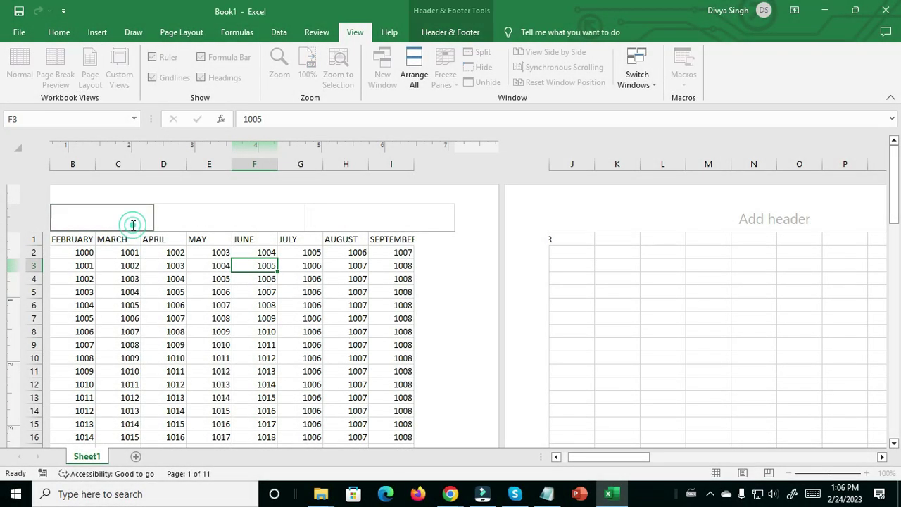
click(175, 238)
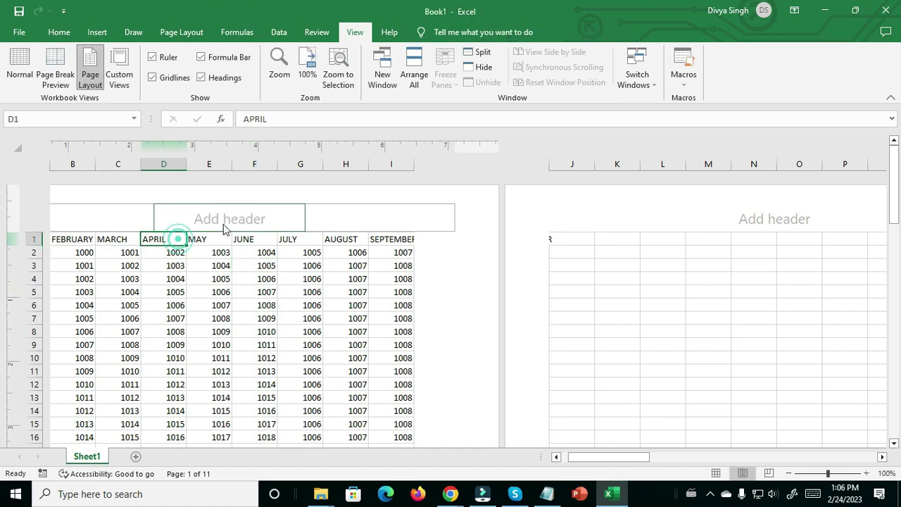
click(233, 222)
click(246, 279)
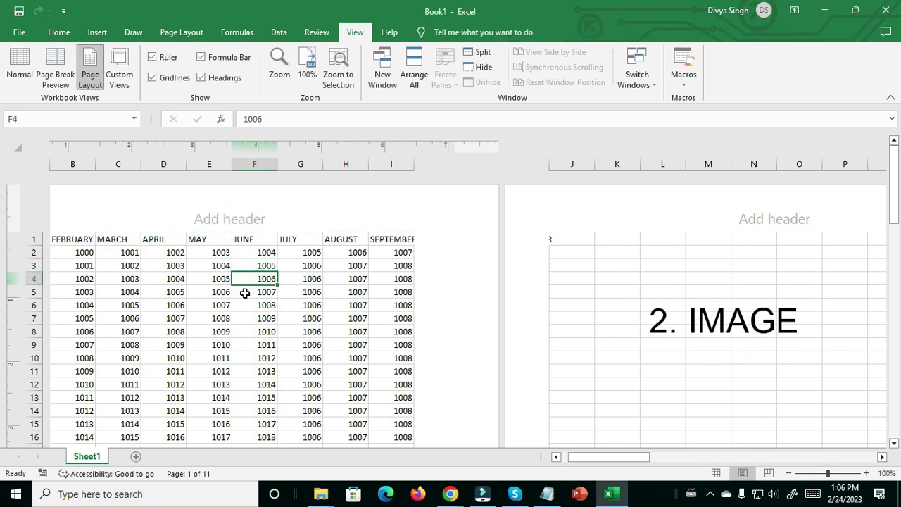
click(244, 223)
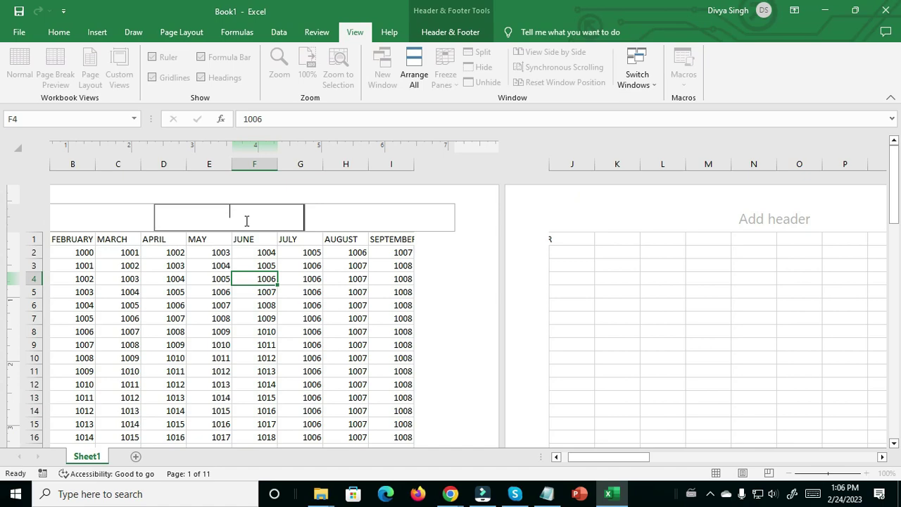
Insert the EXCEL picture file into the centre header as &[Picture]
click(442, 34)
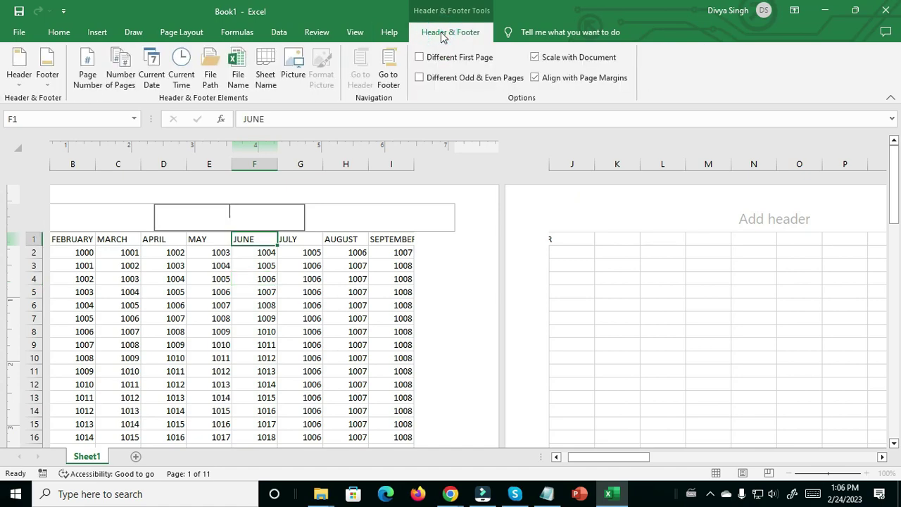
click(294, 73)
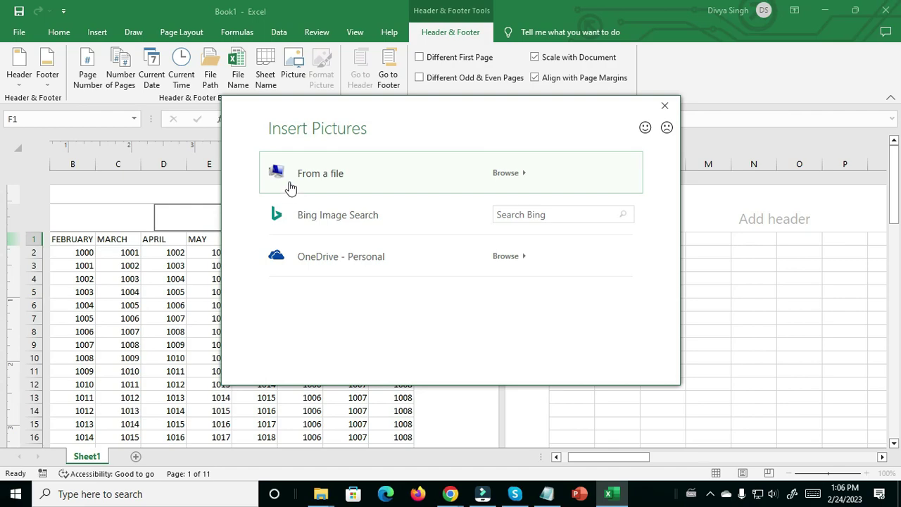
click(341, 171)
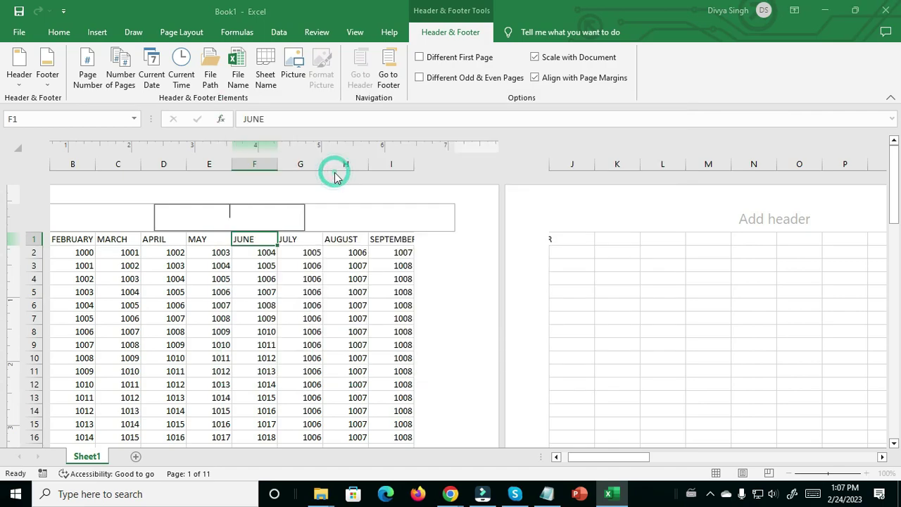
click(243, 121)
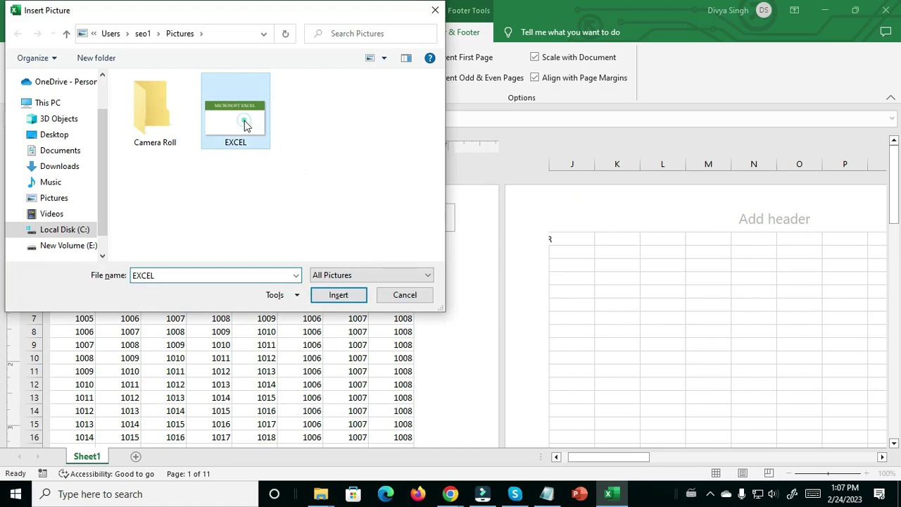
click(331, 298)
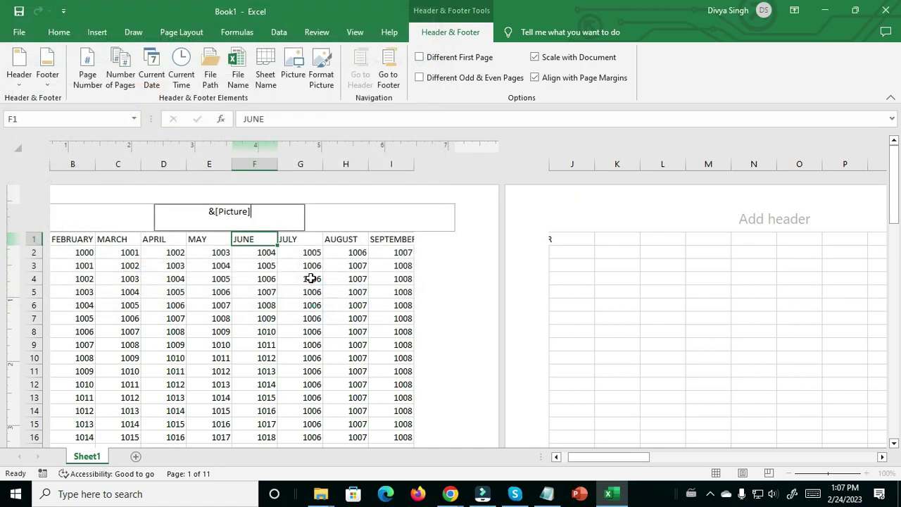
click(268, 213)
click(204, 212)
Add two blank lines before &[Picture] and preview the watermark from cell F10
key(Return)
key(Return)
key(Return)
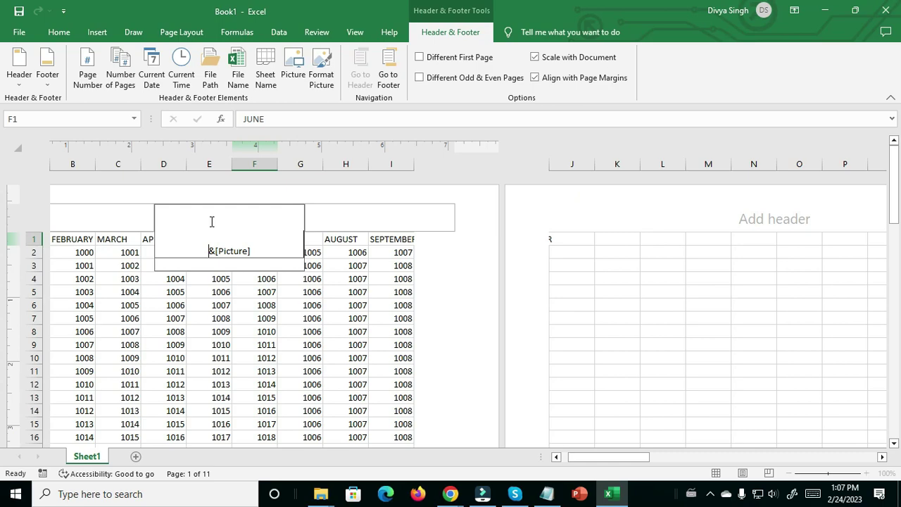
key(Return)
key(Return)
key(Return)
click(232, 329)
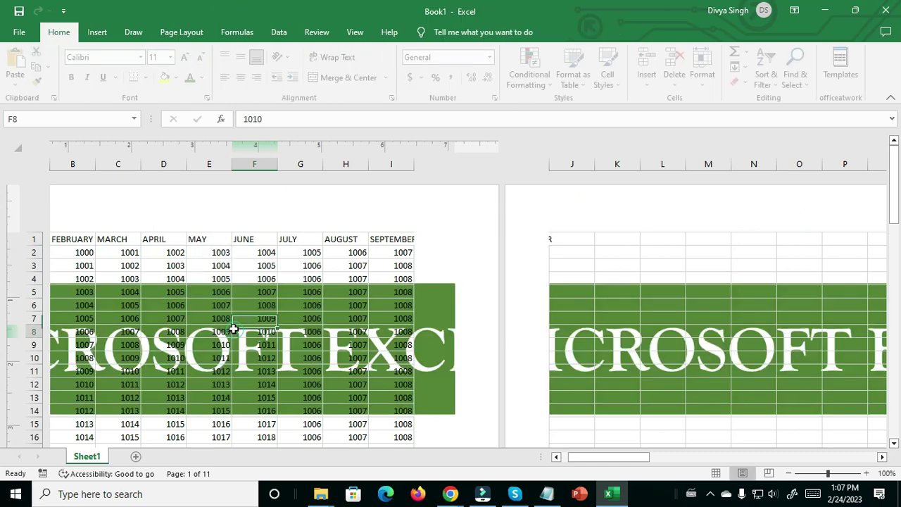
scroll(234, 356, down, 2)
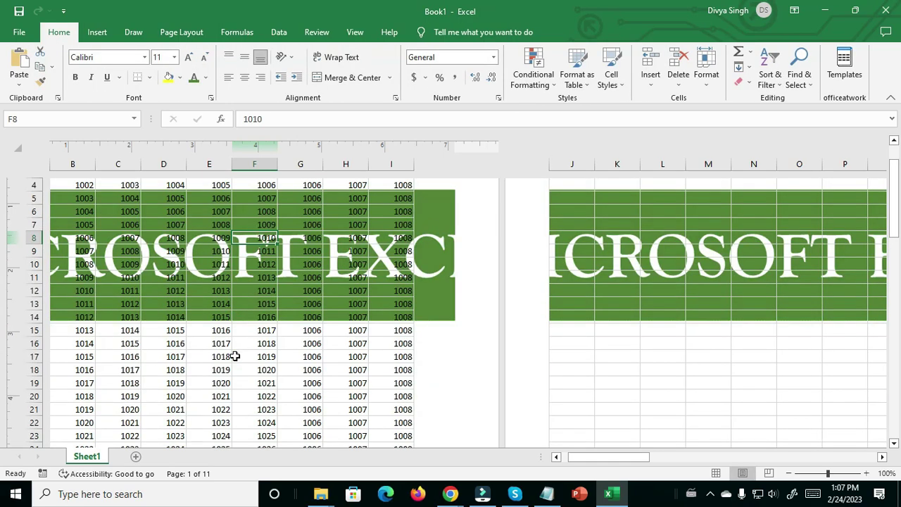
scroll(235, 356, up, 2)
key(Down)
key(Down)
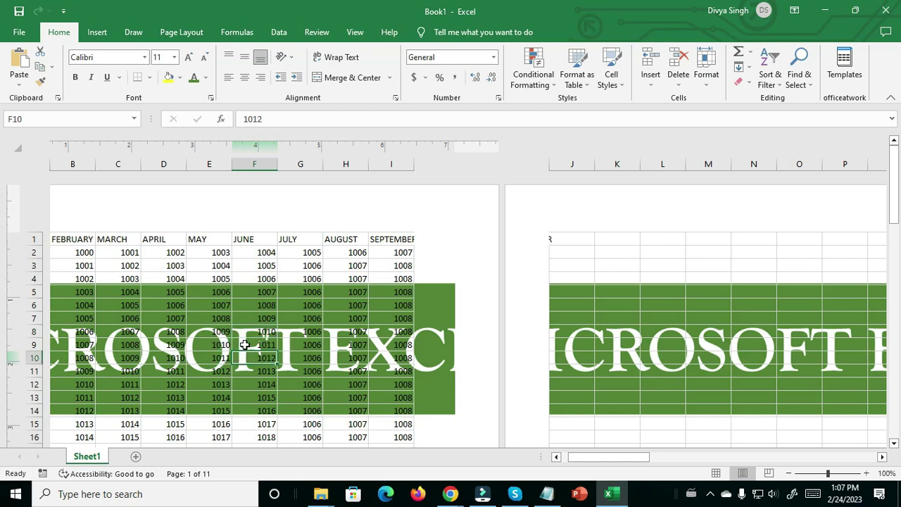
Reopen the centre header for editing with the Header & Footer tools showing
key(alt+w)
click(253, 209)
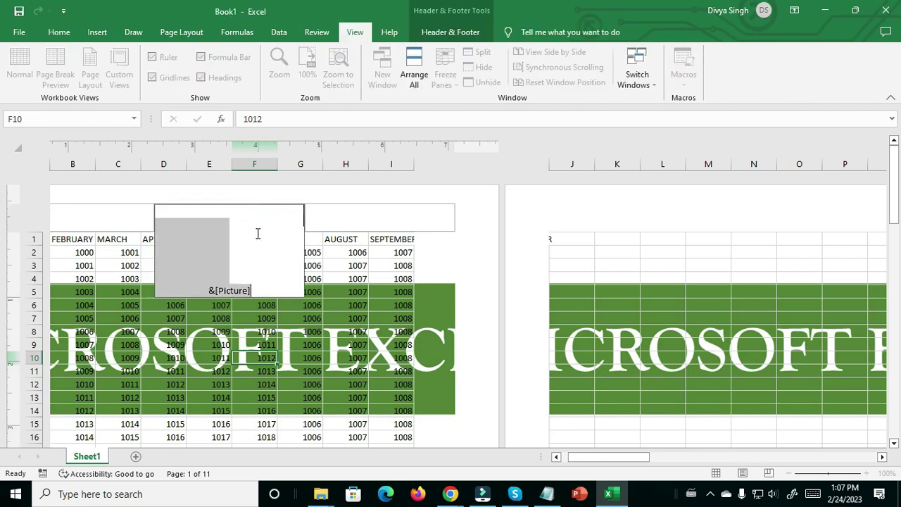
click(429, 32)
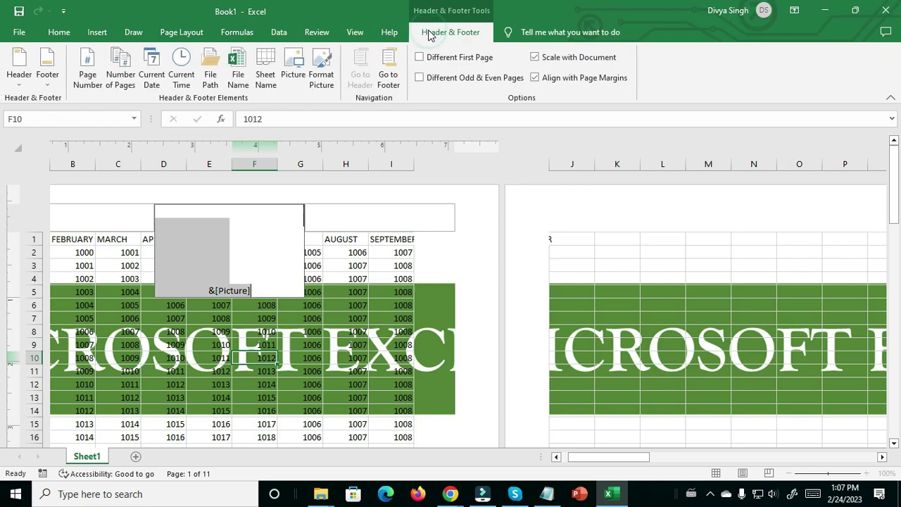
Scale the header picture down to about 74% in Format Picture
click(327, 80)
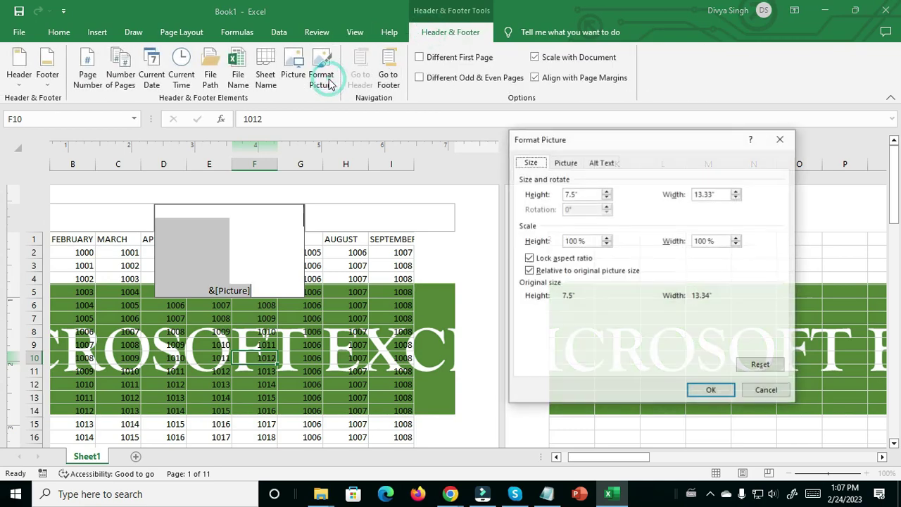
click(578, 240)
click(606, 238)
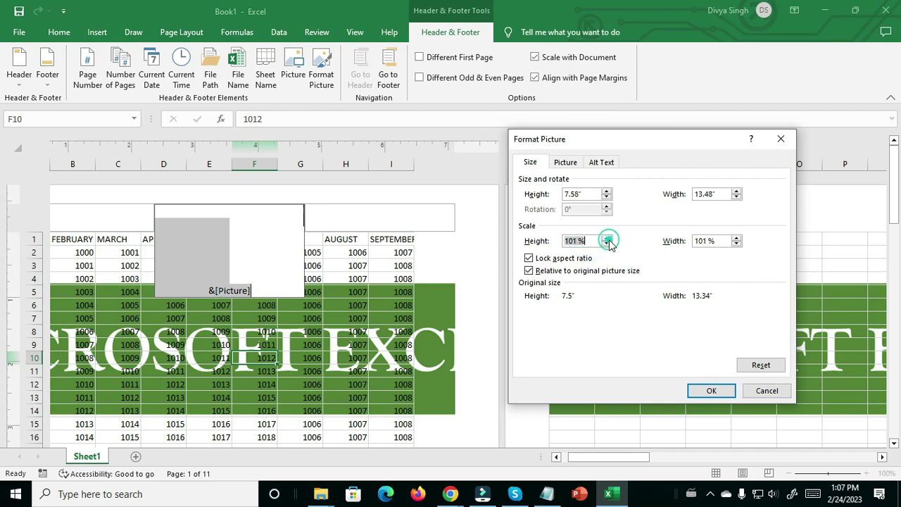
click(607, 243)
click(607, 243)
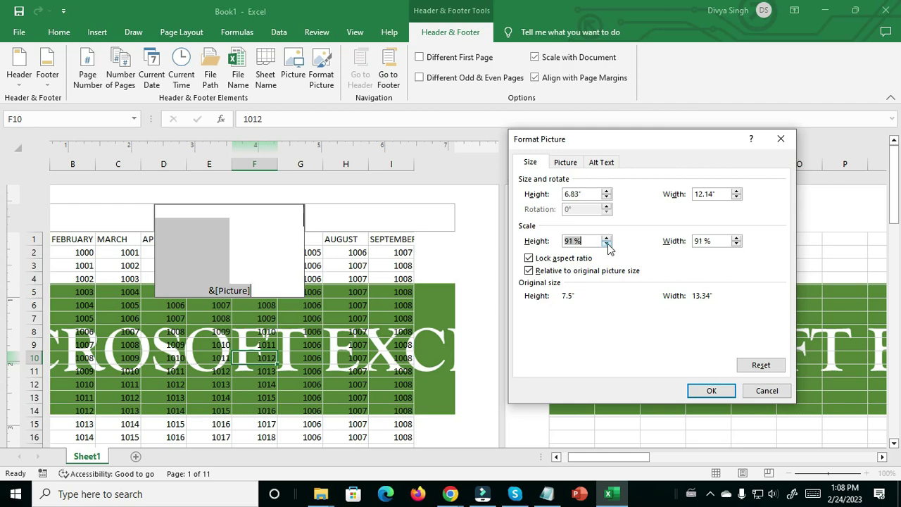
click(606, 243)
click(606, 244)
click(606, 244)
click(606, 243)
click(607, 244)
click(607, 243)
click(607, 244)
click(607, 243)
click(606, 244)
click(736, 239)
click(736, 238)
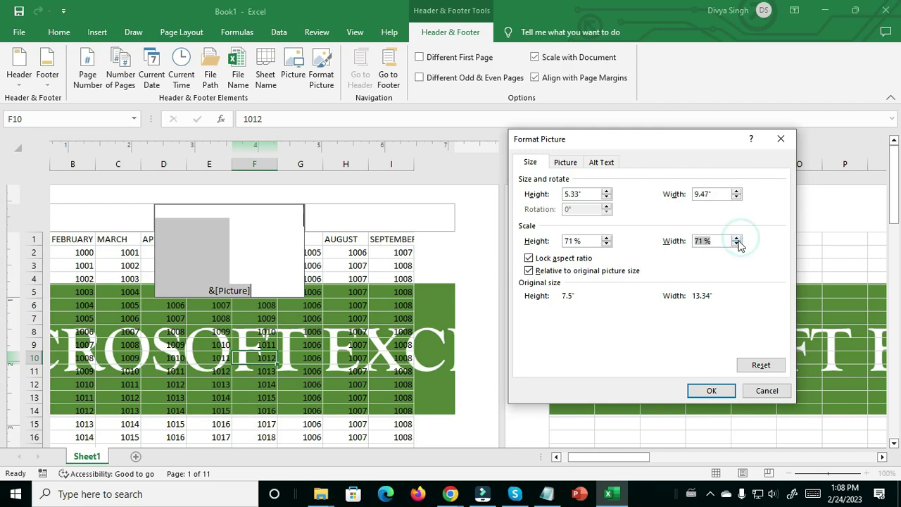
click(736, 239)
click(736, 238)
click(736, 238)
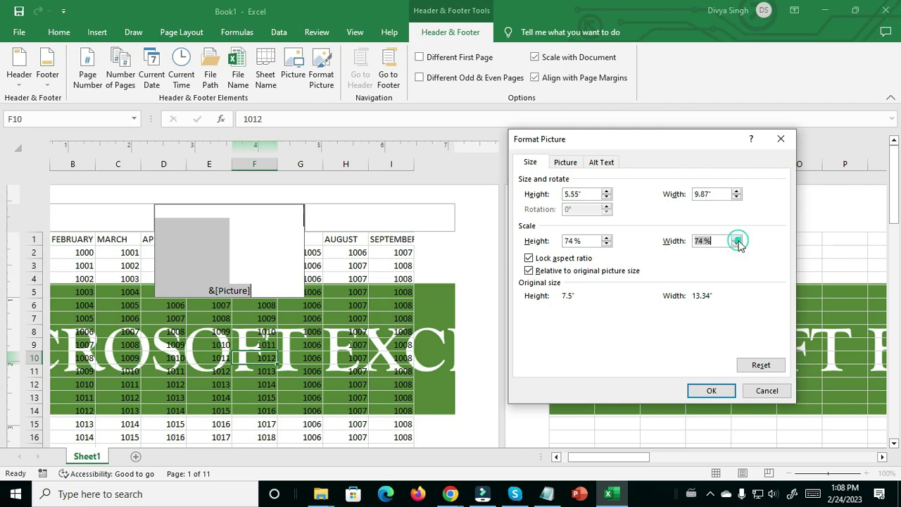
click(706, 395)
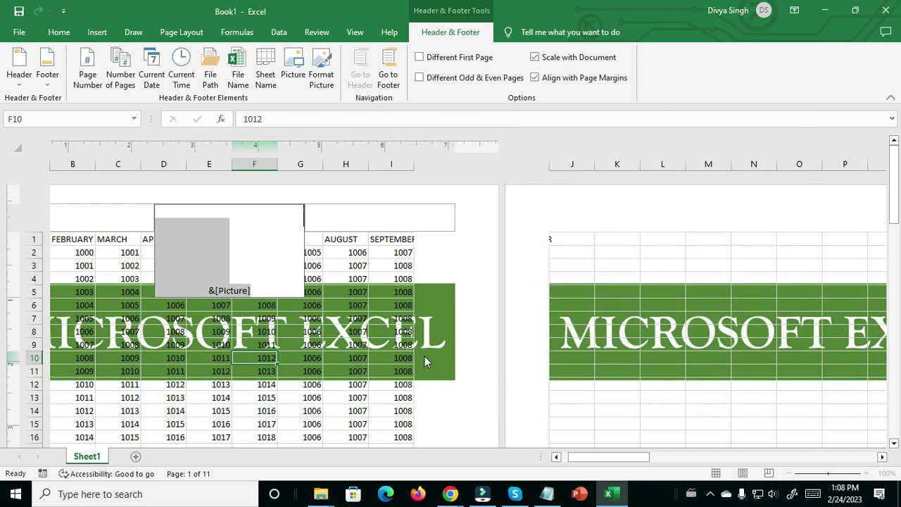
Reduce the header picture's scale further to 70% and view the watermark on the sheet
click(321, 70)
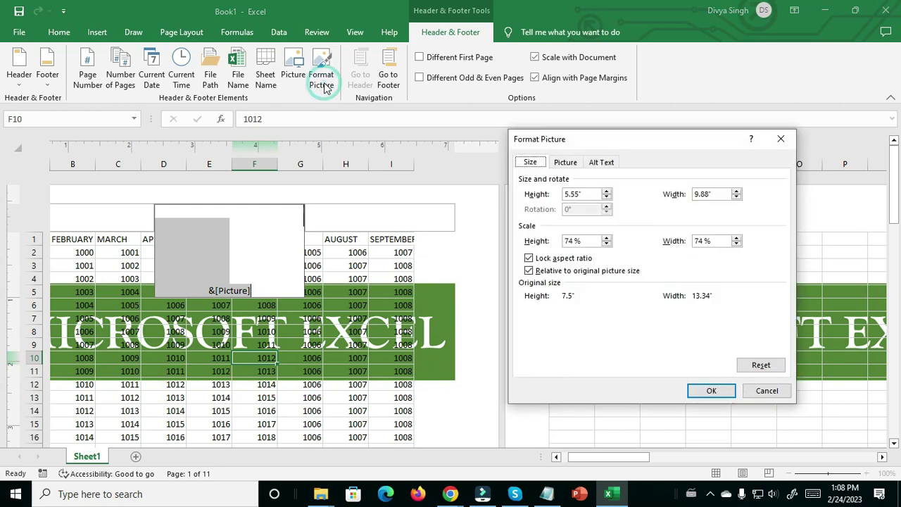
click(607, 244)
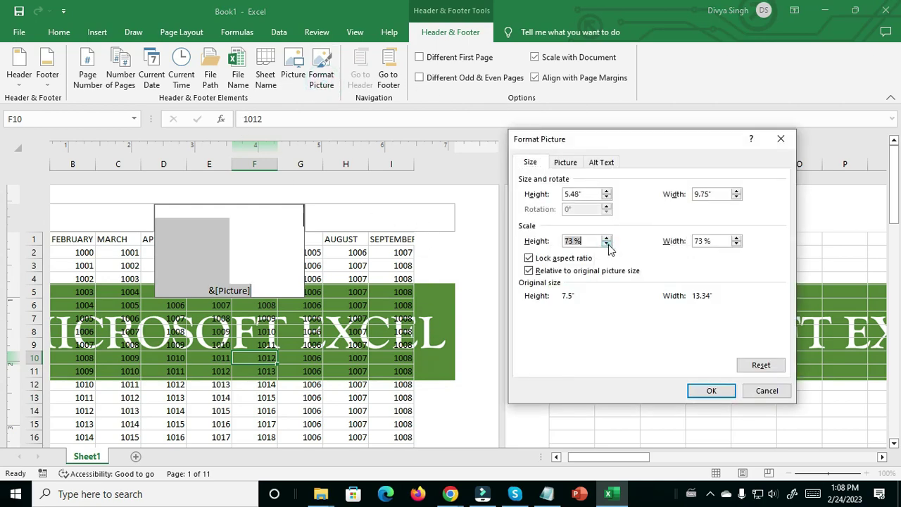
click(607, 244)
click(700, 391)
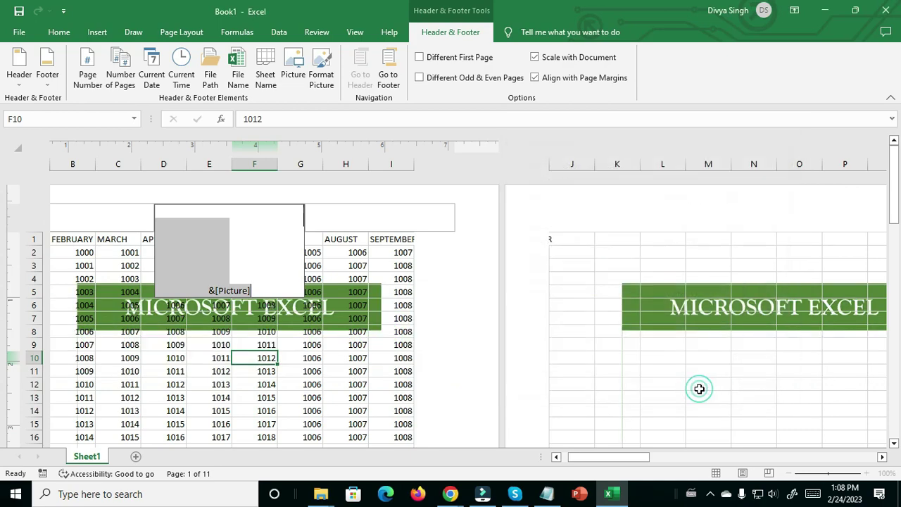
click(448, 384)
click(294, 317)
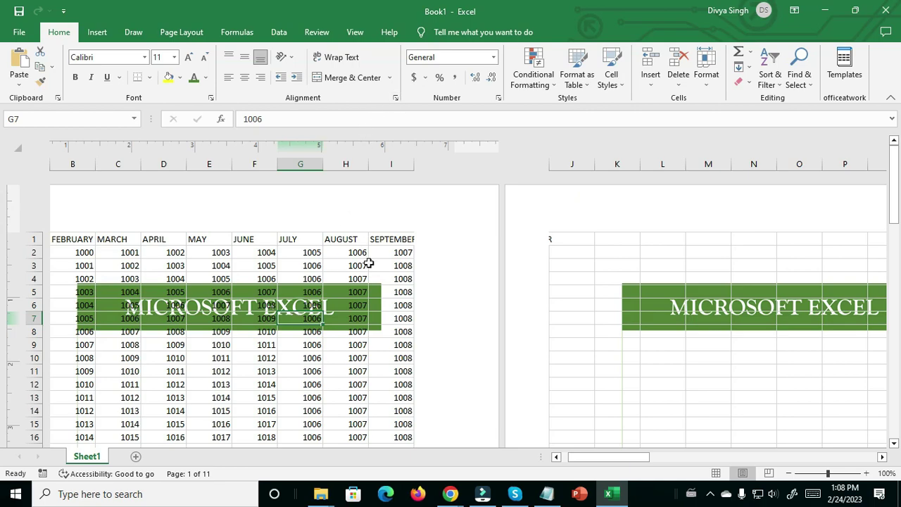
Reopen the header picture's Format Picture settings and reduce its height and width slightly
click(222, 215)
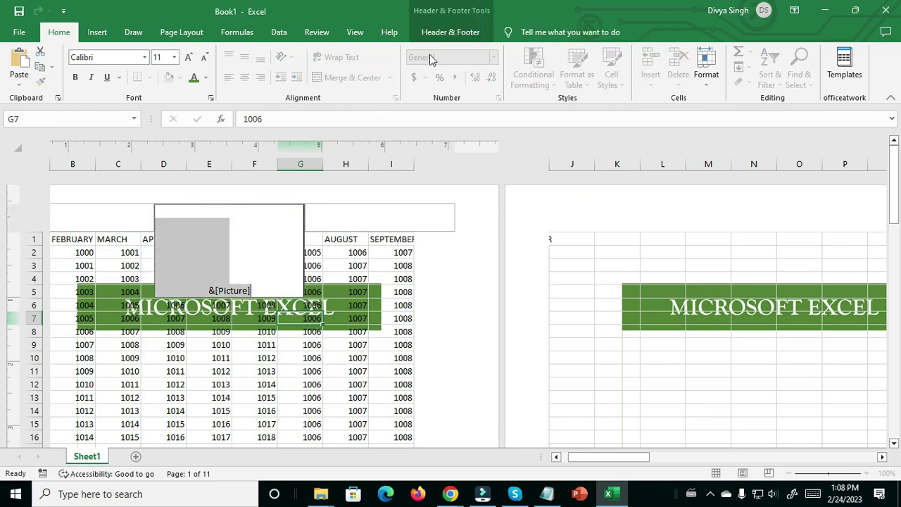
click(451, 32)
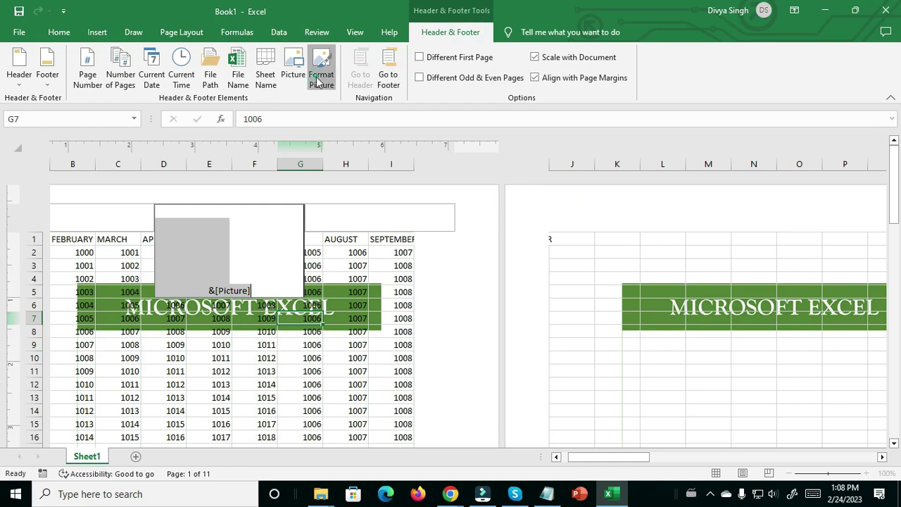
click(316, 82)
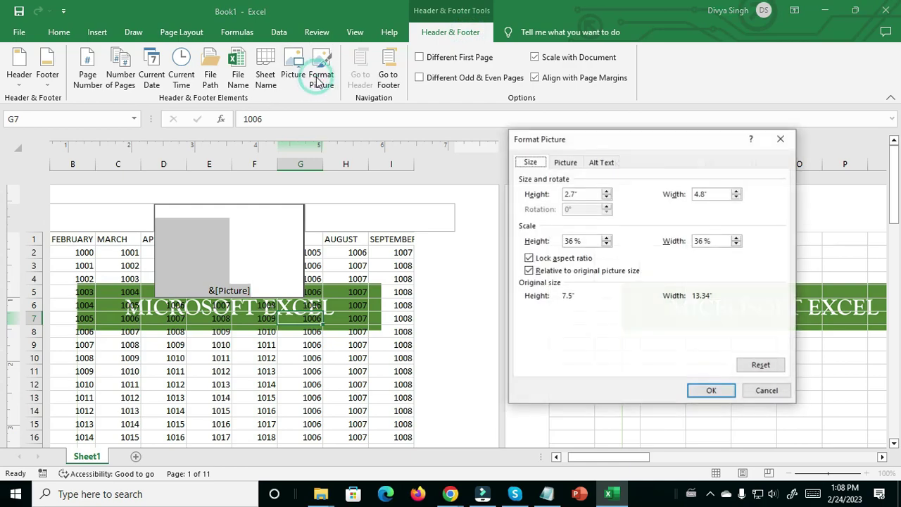
click(606, 198)
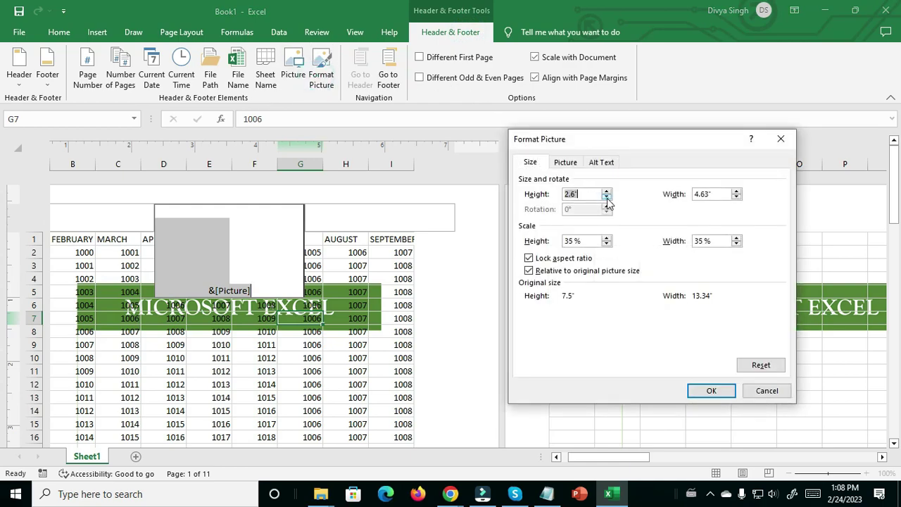
click(735, 197)
click(735, 197)
Set the header picture's colour to Black & White and apply it
click(564, 163)
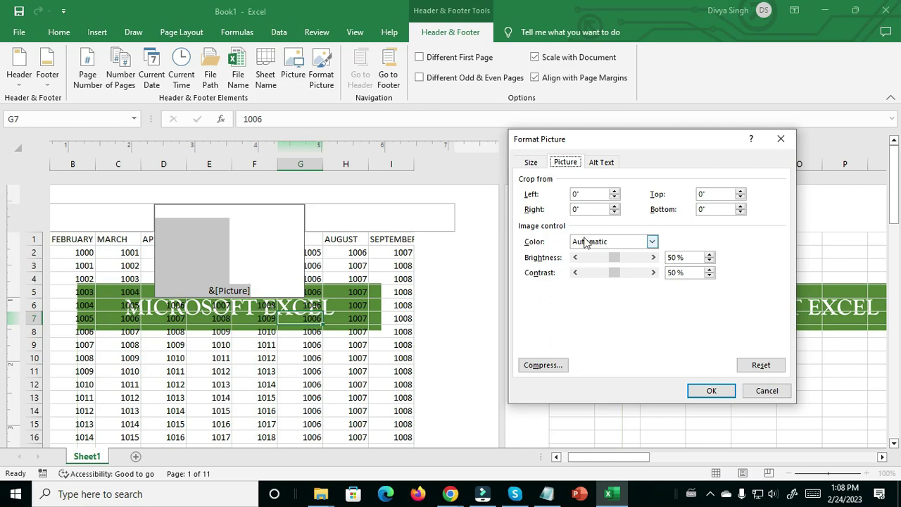
click(651, 241)
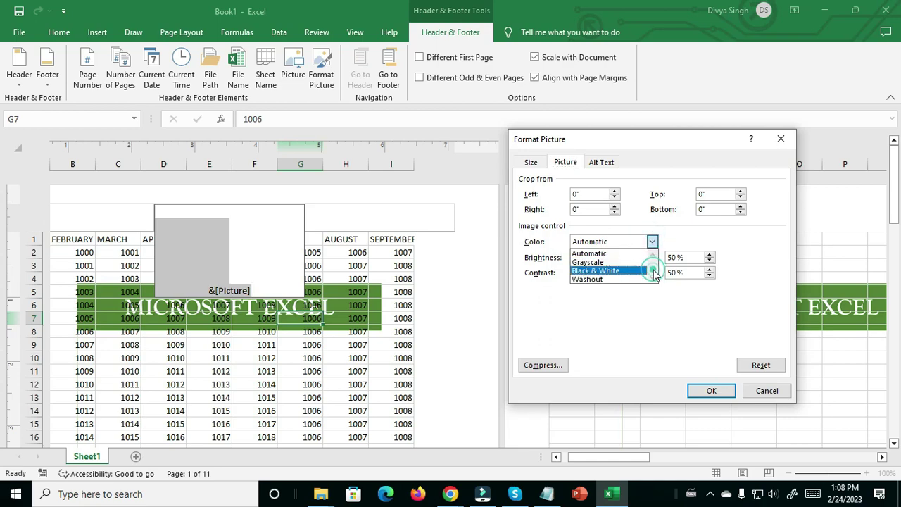
click(616, 271)
click(705, 390)
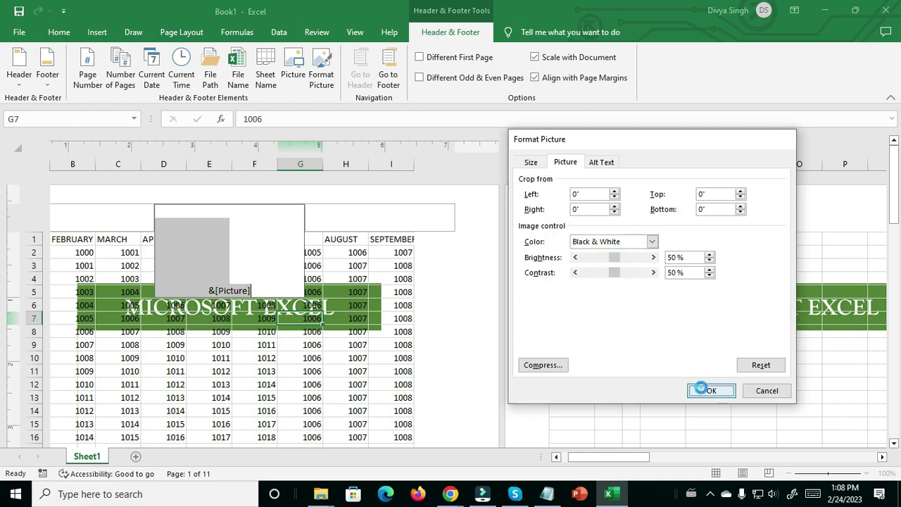
click(461, 356)
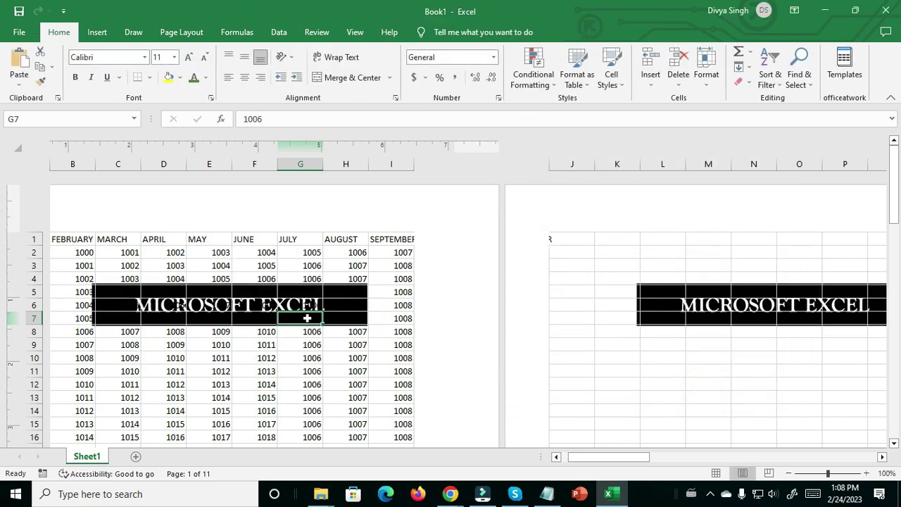
Recolor the header picture to Washout (85% brightness, 15% contrast) so MICROSOFT EXCEL appears faintly behind rows 5–7
drag(119, 291, 362, 312)
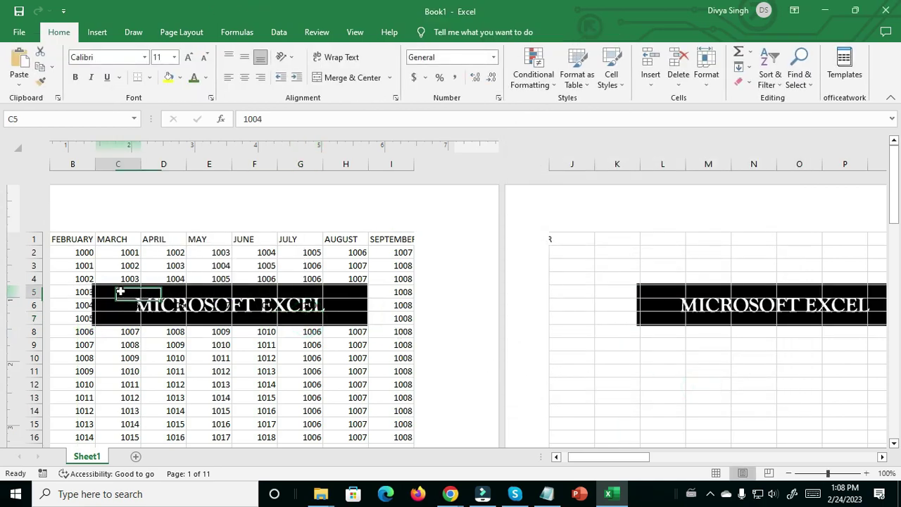
click(361, 317)
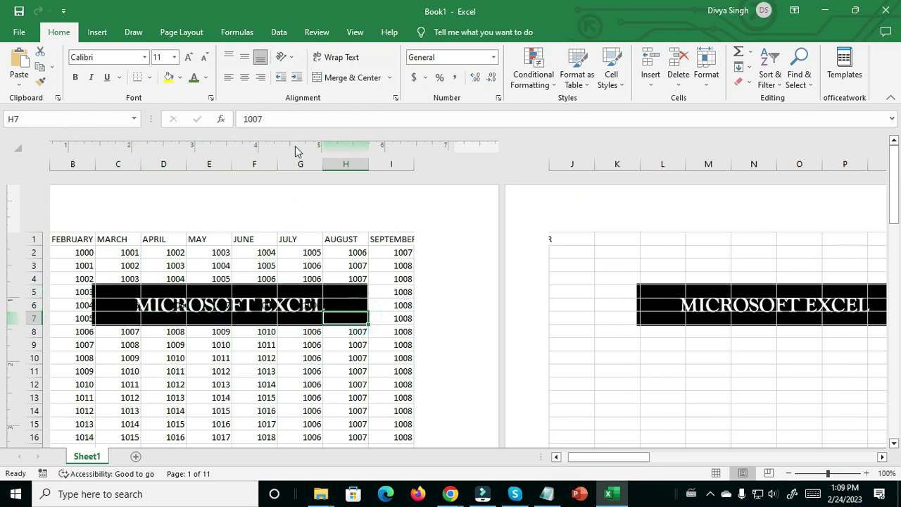
click(247, 209)
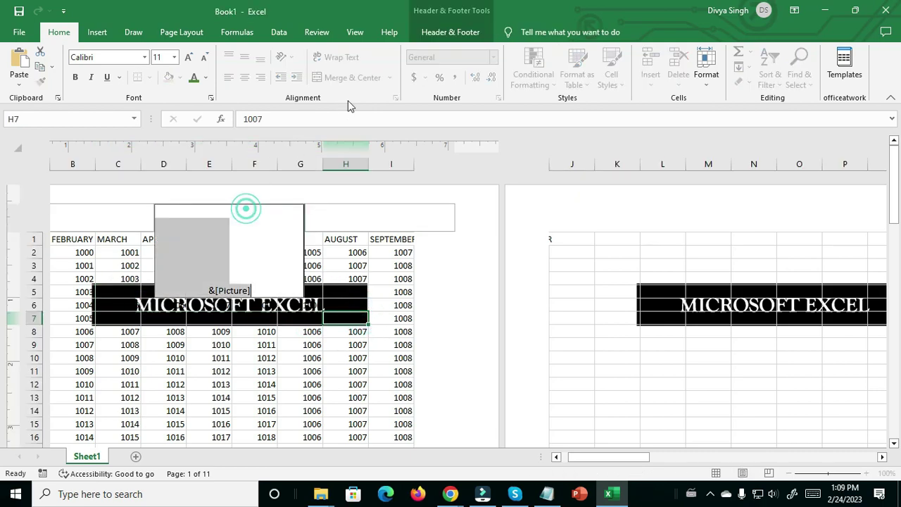
click(431, 33)
click(321, 76)
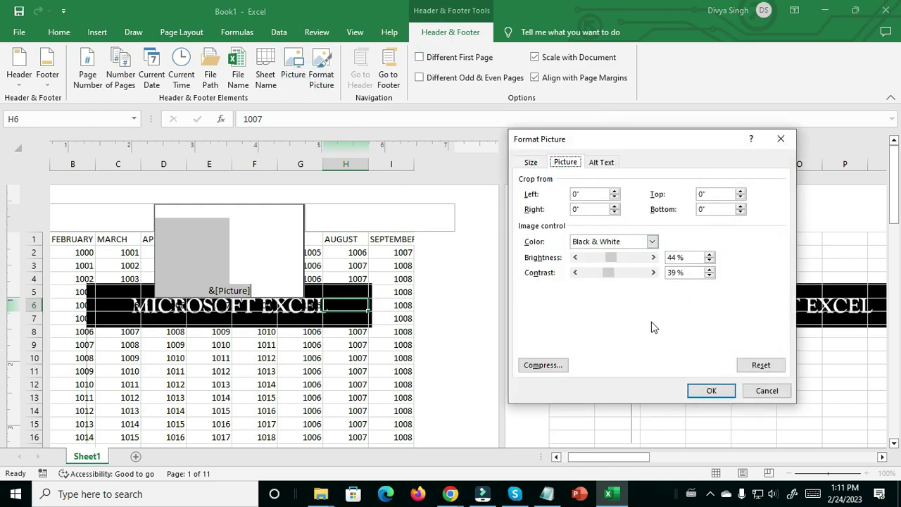
click(652, 241)
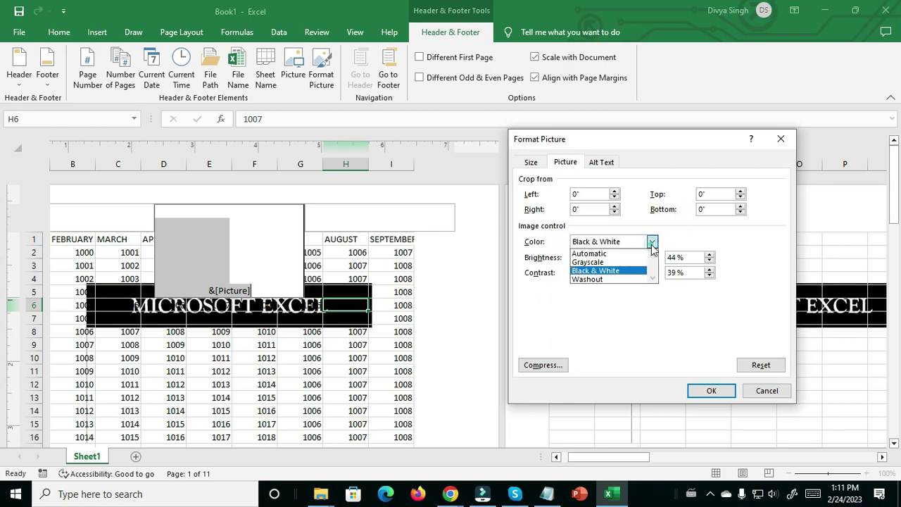
click(595, 278)
click(698, 390)
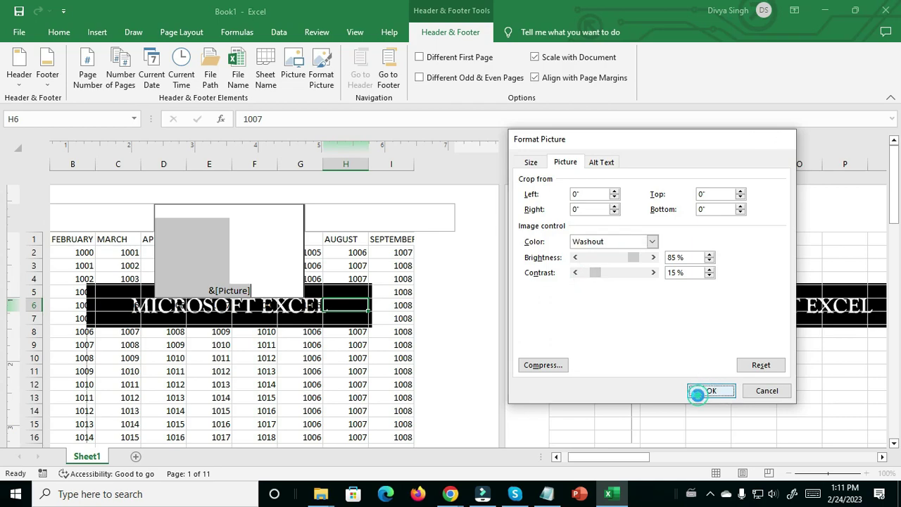
click(484, 374)
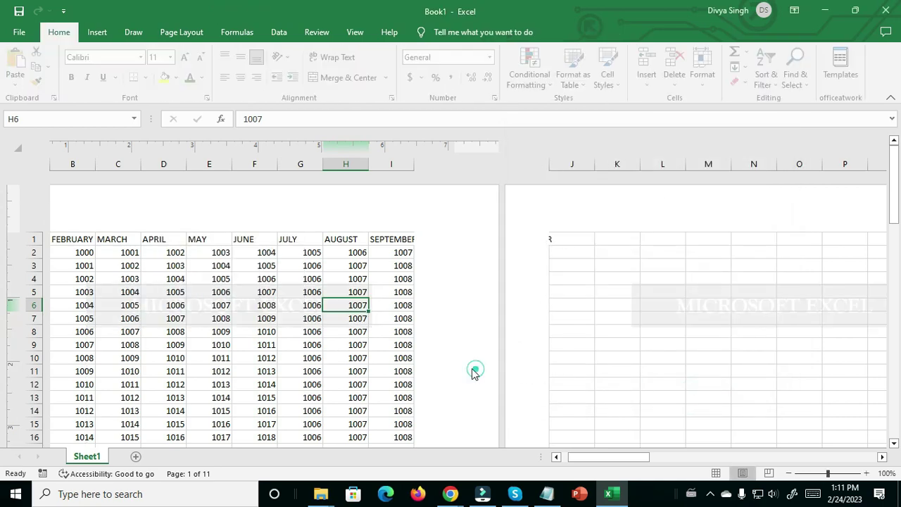
Switch the header picture to Grayscale with lowered brightness, giving a dark MICROSOFT EXCEL banner across rows 5–7
click(288, 304)
click(192, 305)
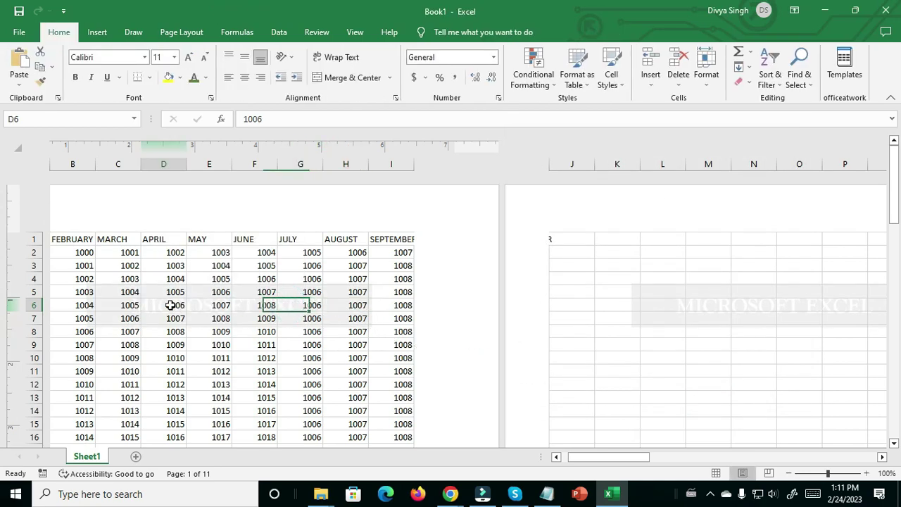
click(219, 220)
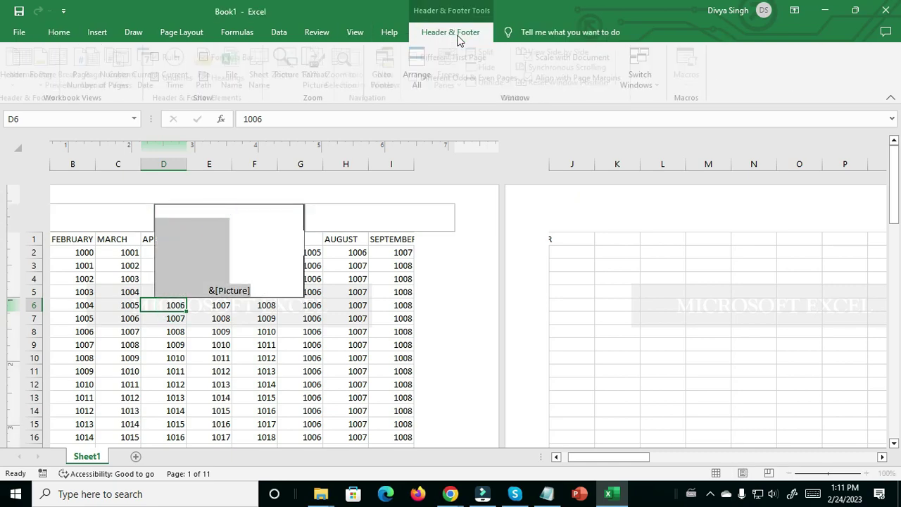
click(456, 34)
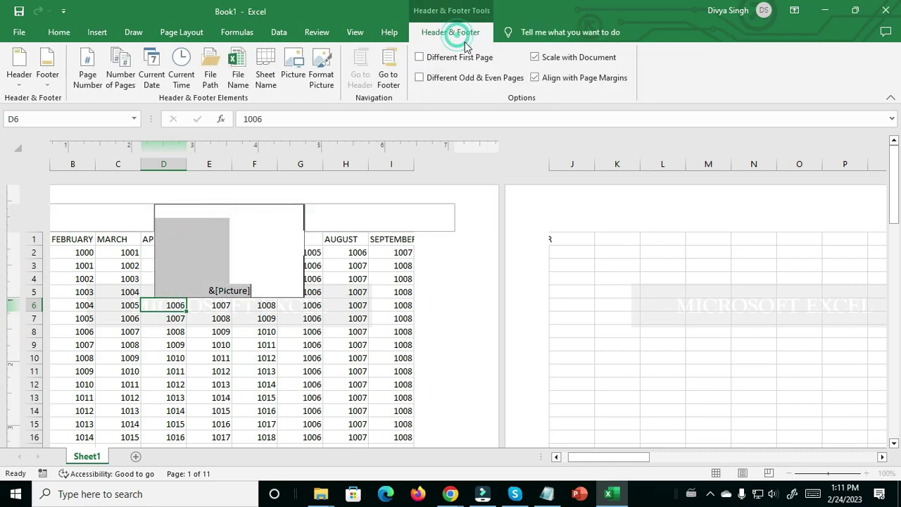
click(320, 78)
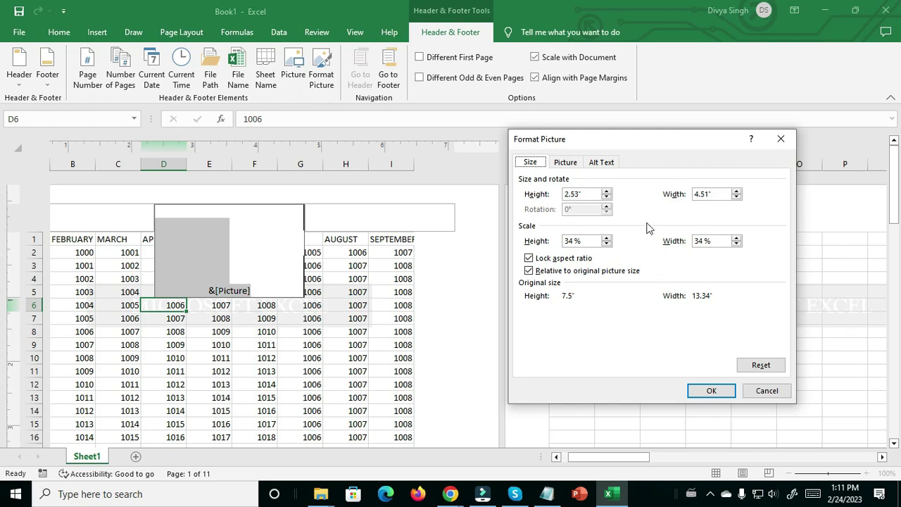
click(567, 164)
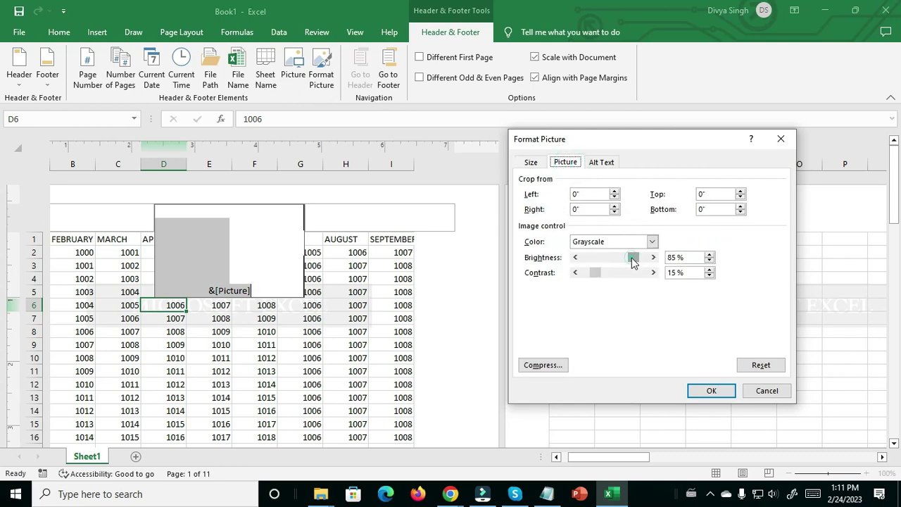
drag(633, 258, 619, 258)
click(709, 391)
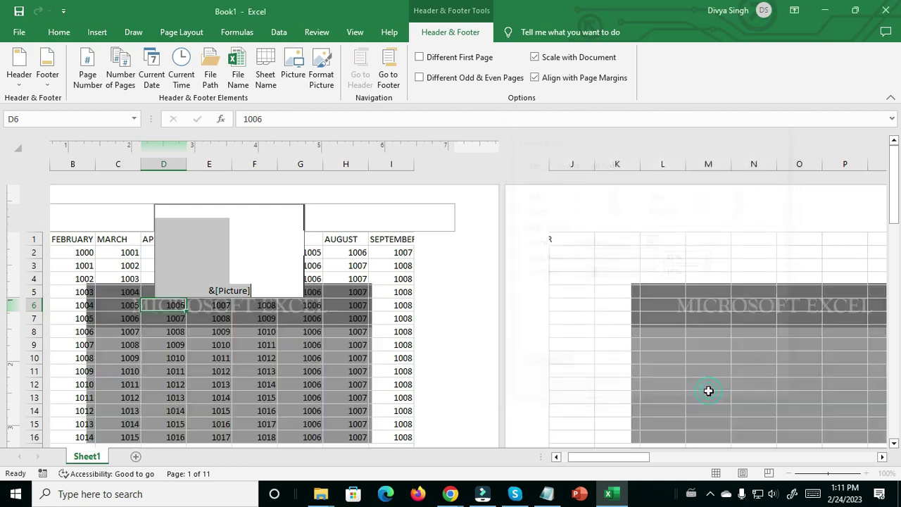
click(491, 371)
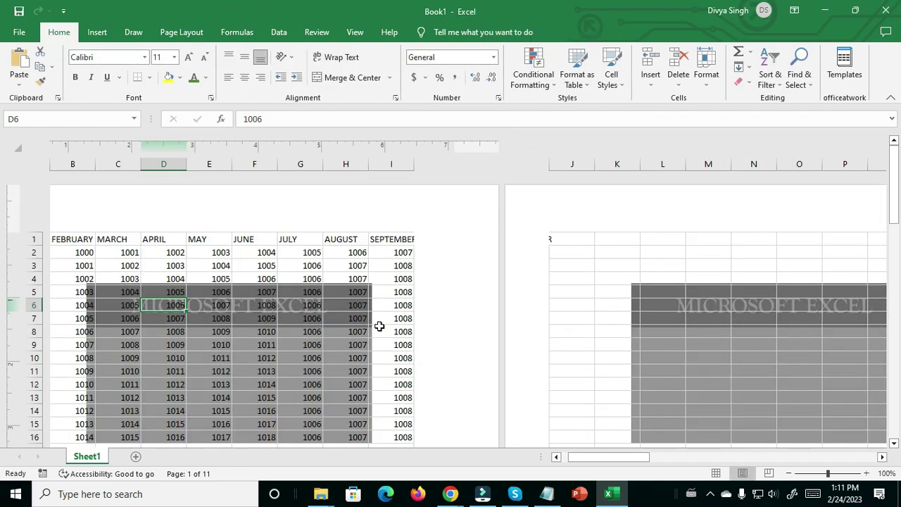
click(252, 296)
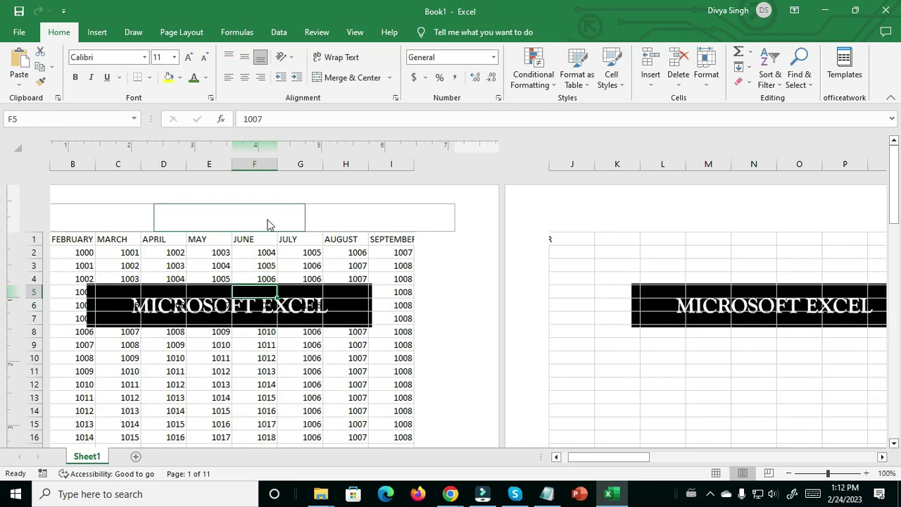
click(267, 221)
click(266, 231)
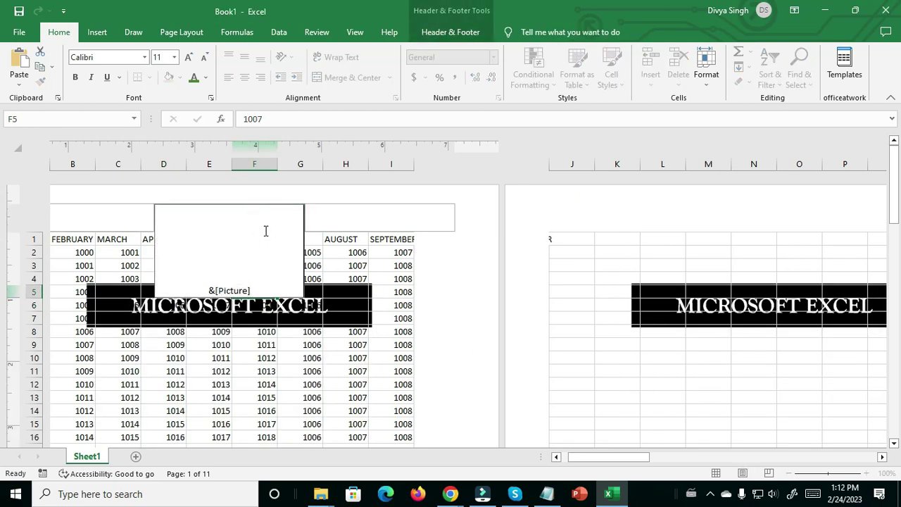
click(444, 331)
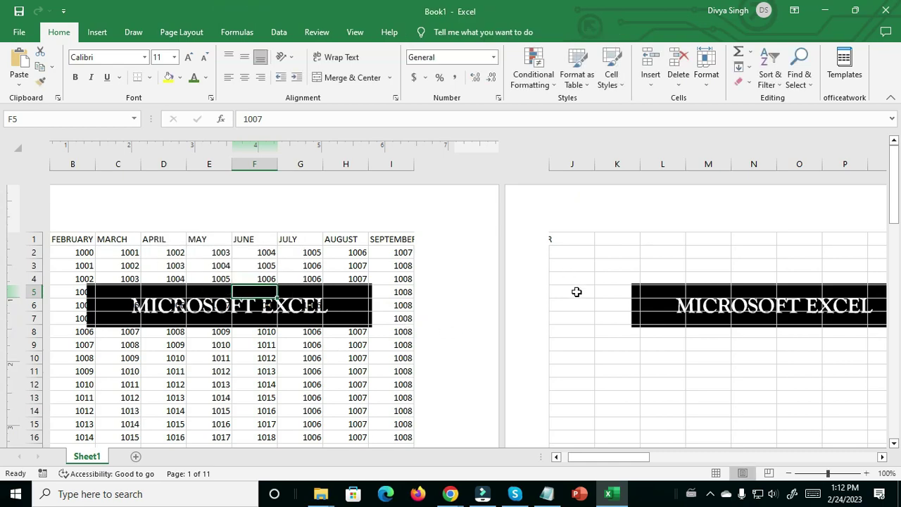